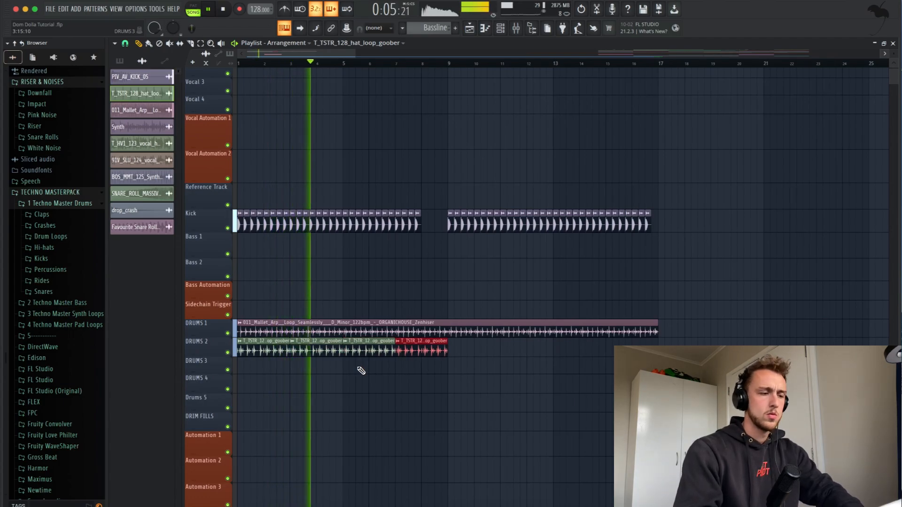
# - Play back the Instrument 1 pattern with the metronome on and examine its melody notes in the piano roll
pyautogui.scroll(3, 362, 371)
pyautogui.hscroll(-1, 361, 371)
pyautogui.scroll(-2, 361, 371)
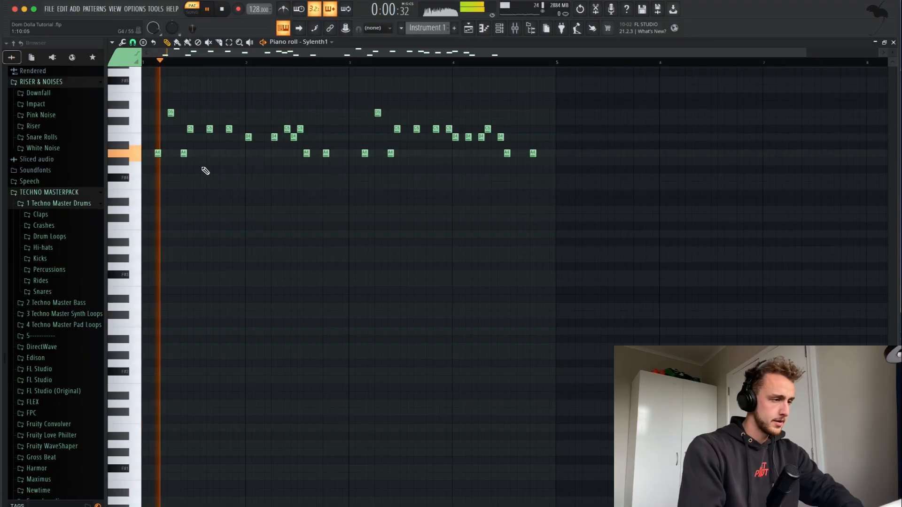
pyautogui.scroll(3, 205, 171)
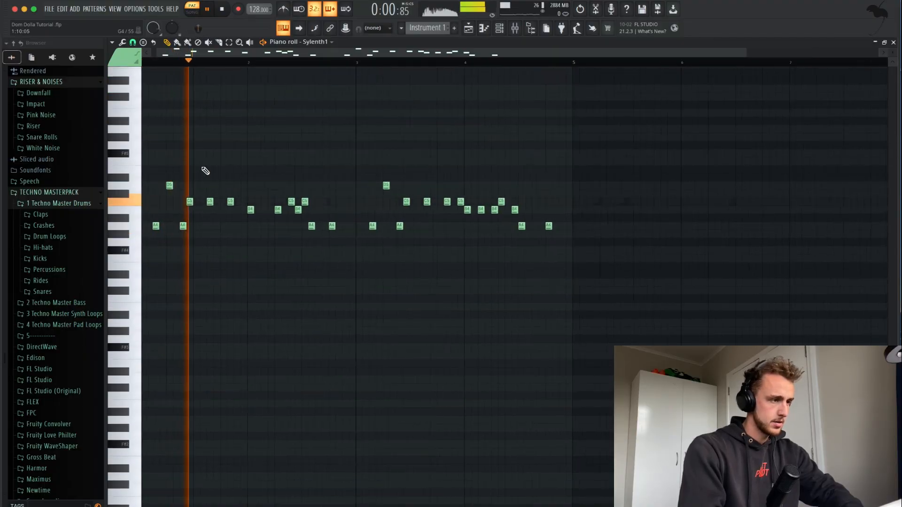
pyautogui.scroll(2, 205, 171)
pyautogui.click(286, 10)
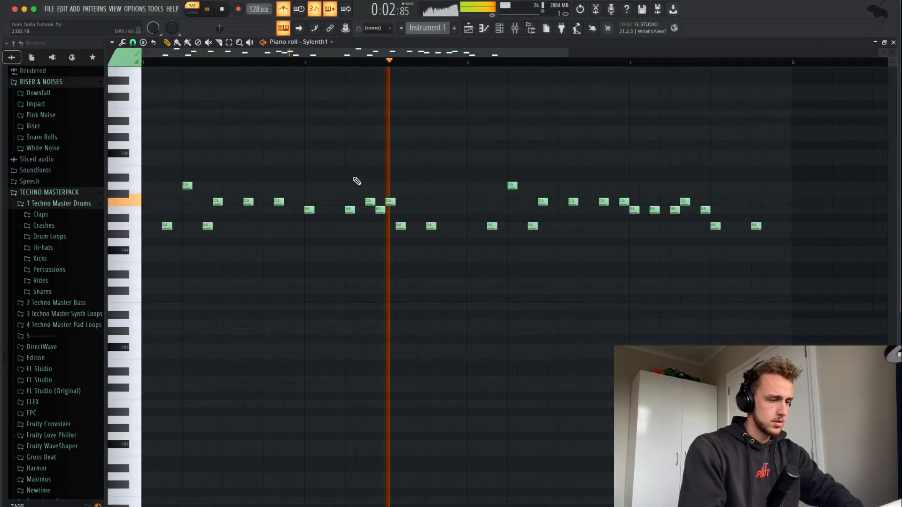
pyautogui.scroll(-3, 354, 178)
pyautogui.scroll(3, 354, 178)
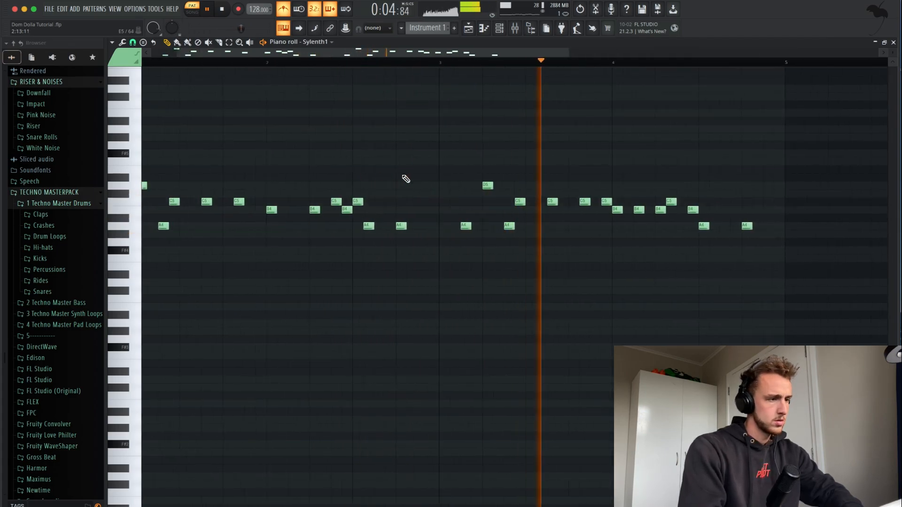
pyautogui.scroll(5, 404, 180)
pyautogui.scroll(-2, 404, 180)
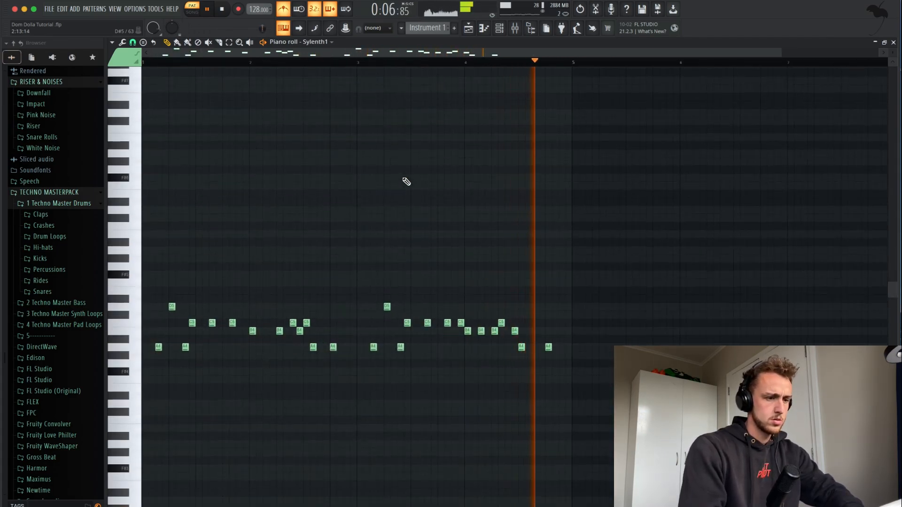
# - Return to the playlist in song mode and play the two back-to-back Instrument 1 clips on the Instrument 2 track
pyautogui.press('F5')
pyautogui.press('l')
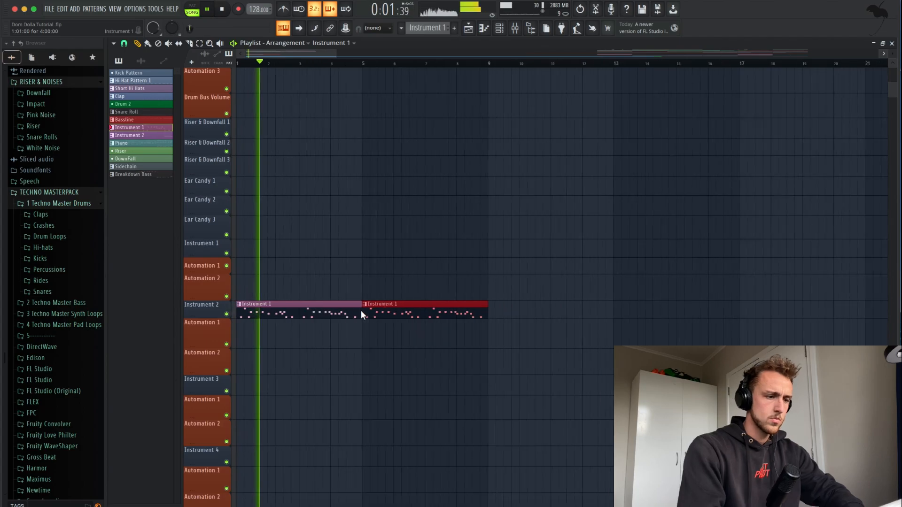
pyautogui.scroll(-3, 391, 275)
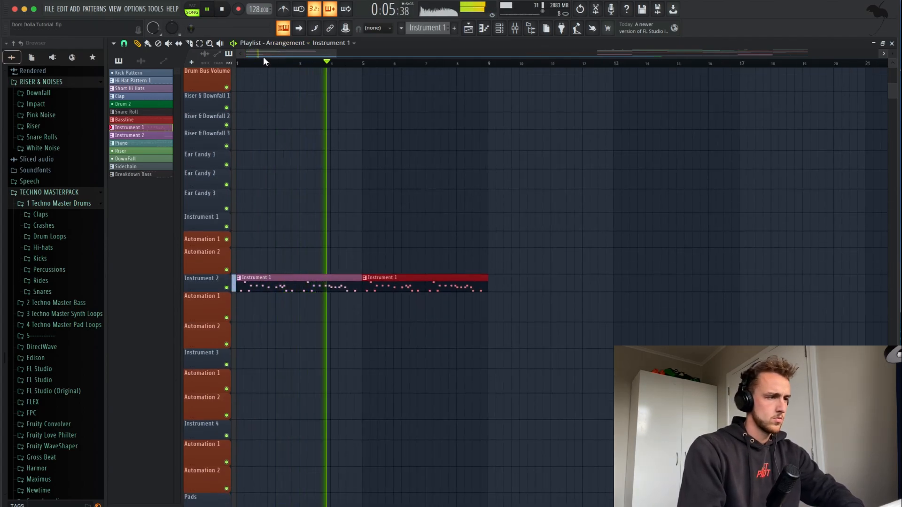
pyautogui.scroll(8, 296, 136)
pyautogui.scroll(4, 296, 136)
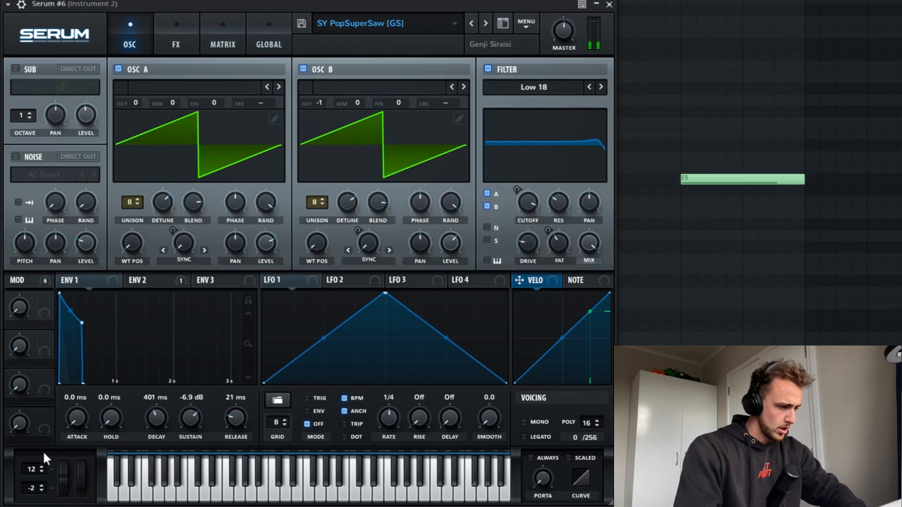
# - Adjust the pitch bend wheel in the Instrument 2 Serum patch and create an automation clip for it
pyautogui.moveTo(64, 485); pyautogui.dragTo(65, 464)
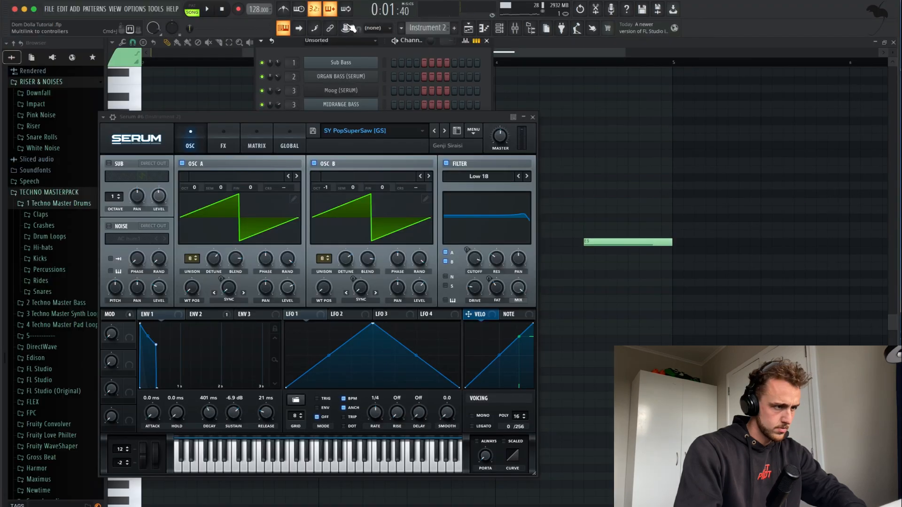
pyautogui.click(346, 28)
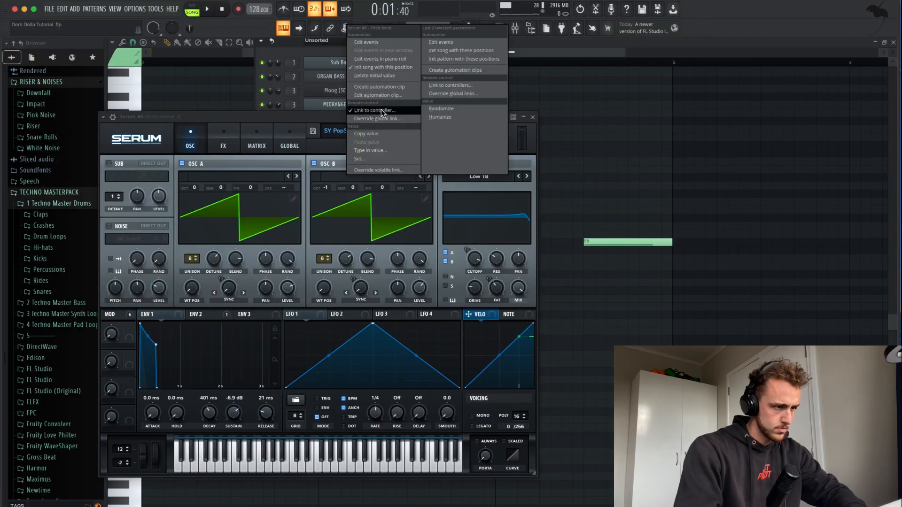
pyautogui.click(451, 70)
pyautogui.scroll(1, 386, 279)
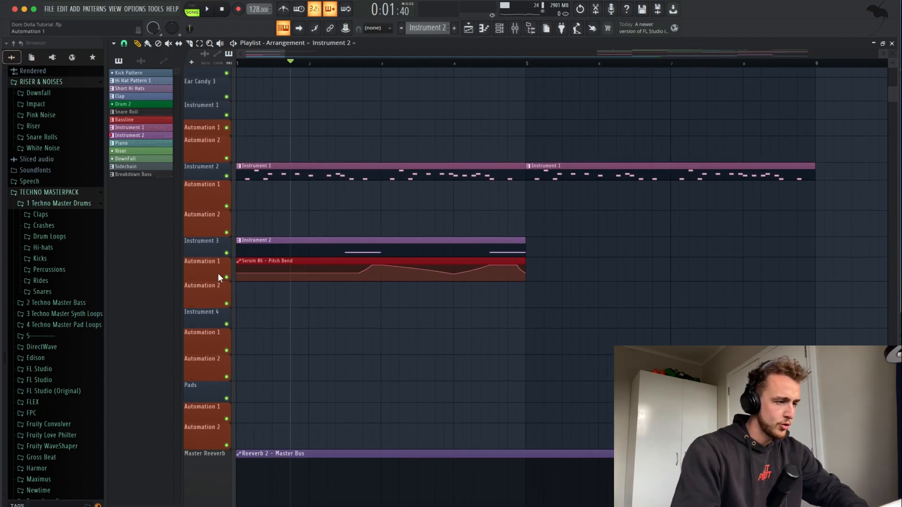
# - Play back the Instrument 2 clip together with its Serum pitch bend automation
pyautogui.press('space')
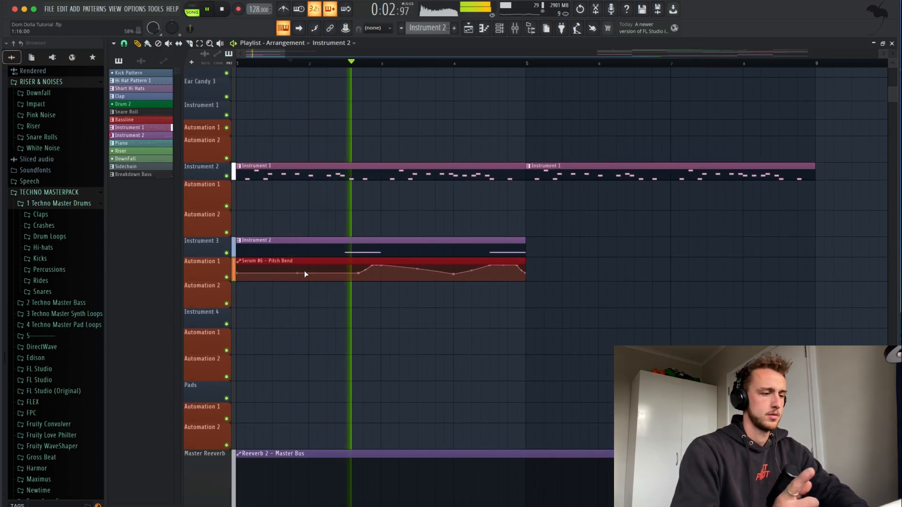
pyautogui.press('space')
pyautogui.press('space')
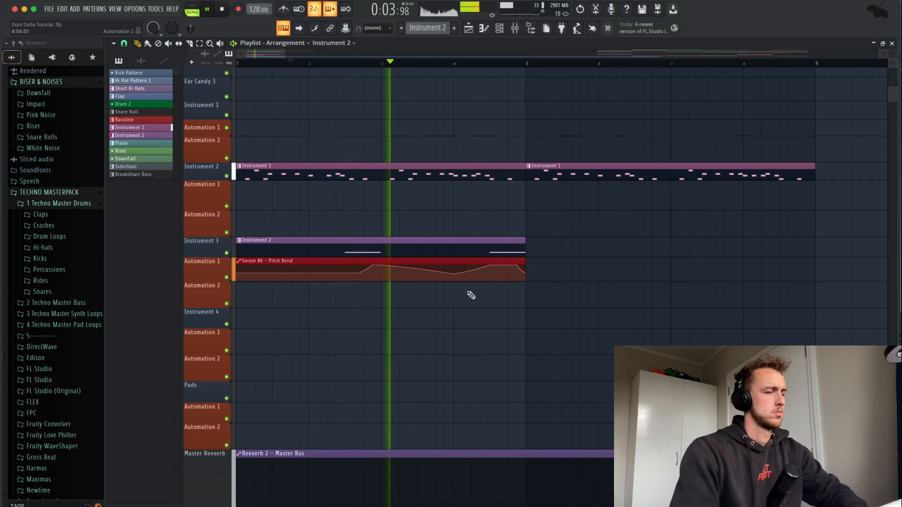
# - Duplicate the Instrument 2 clip and its pitch bend automation clip so both repeat from bar 5
pyautogui.scroll(-1, 470, 295)
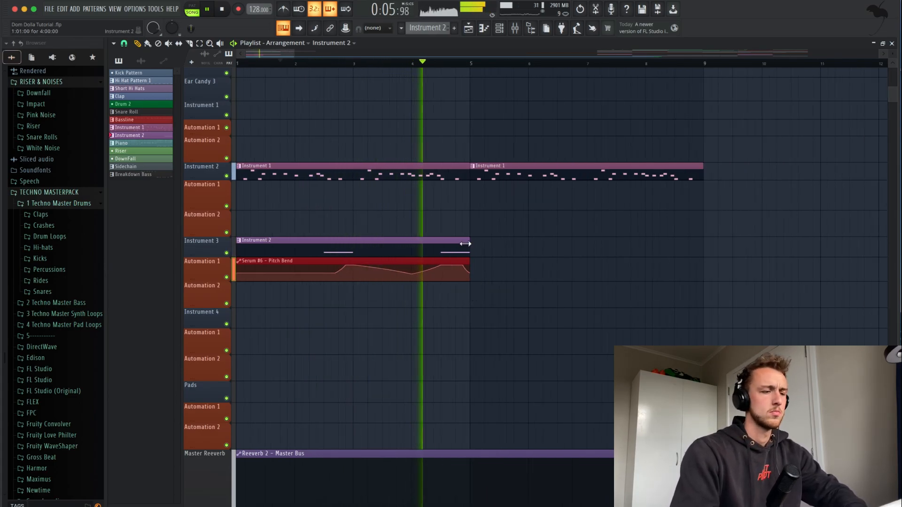
pyautogui.moveTo(473, 239); pyautogui.dragTo(396, 270)
pyautogui.hotkey('ctrl', 'b')
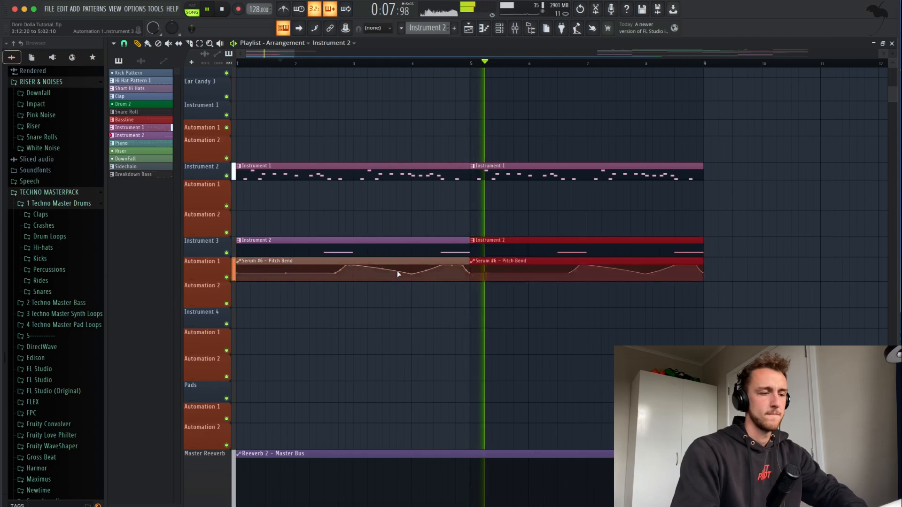
# - Review the instrument clips across the arrangement during playback and inspect the MIDRANGE BASS patch in Serum
pyautogui.scroll(-2, 526, 273)
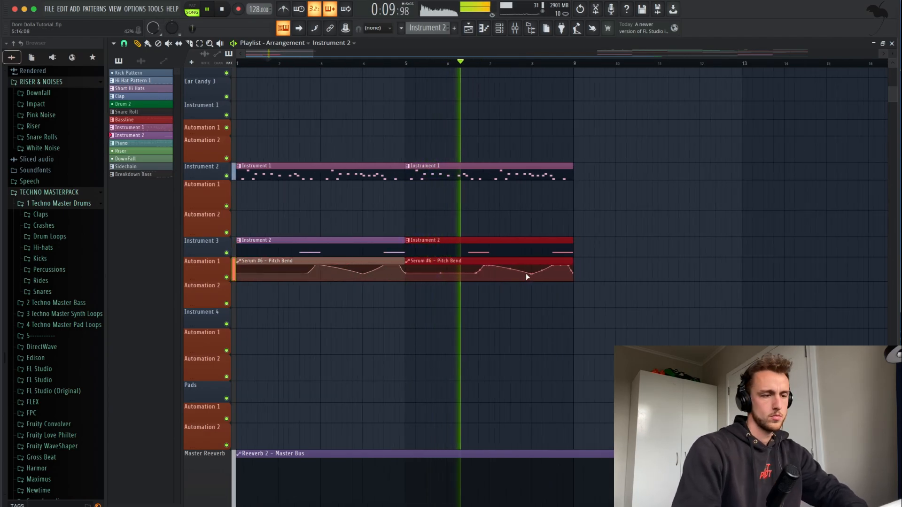
pyautogui.scroll(-2, 526, 273)
pyautogui.scroll(3, 532, 147)
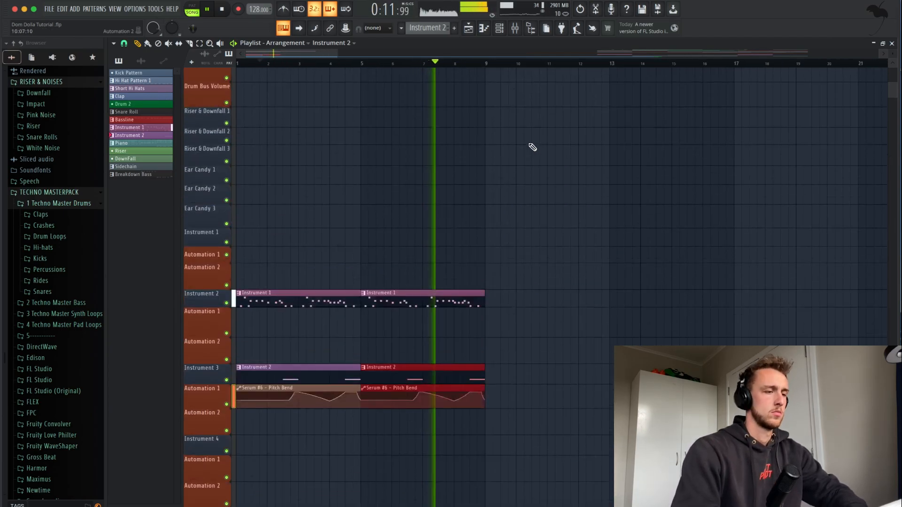
pyautogui.scroll(-4, 532, 147)
pyautogui.scroll(2, 533, 147)
pyautogui.hscroll(3, 533, 147)
pyautogui.hscroll(-3, 532, 147)
pyautogui.scroll(1, 532, 147)
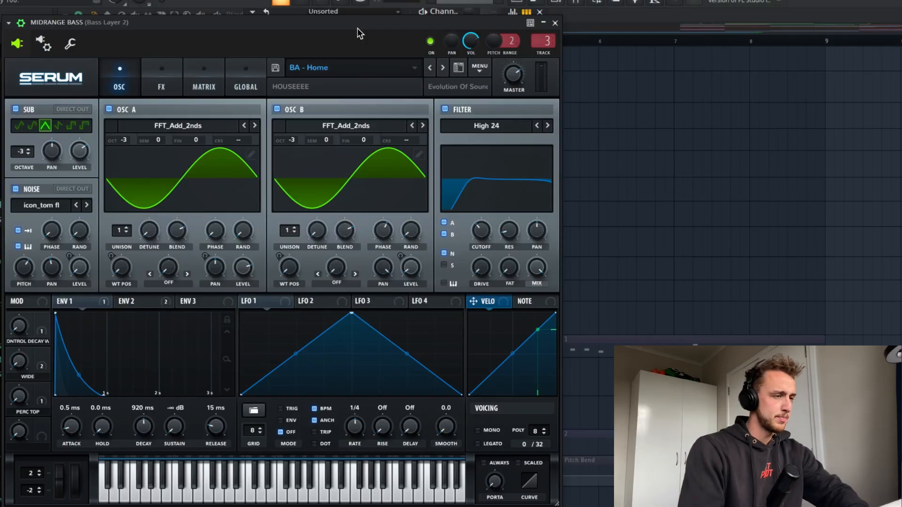
pyautogui.moveTo(357, 27); pyautogui.dragTo(378, 24)
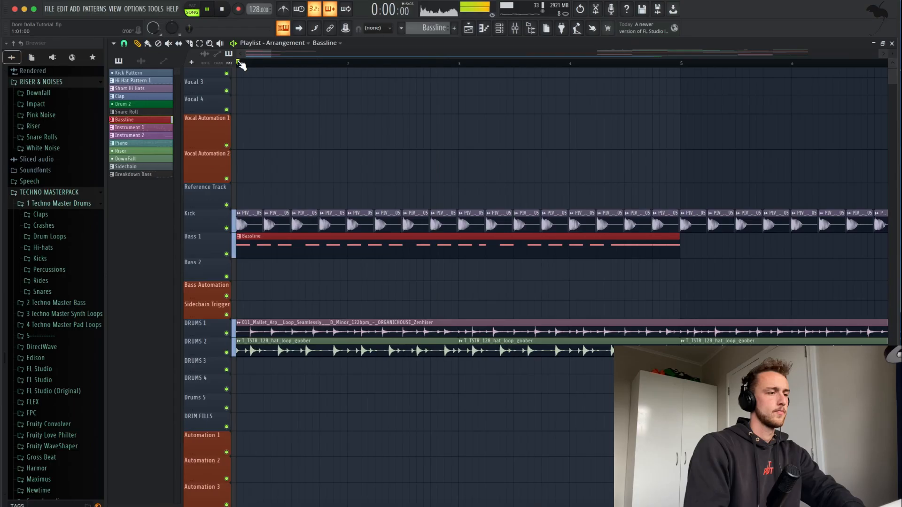
# - Place a second Bassline clip on the Bass 1 track at bar 5, directly after the first one
pyautogui.scroll(3, 347, 178)
pyautogui.scroll(-5, 347, 179)
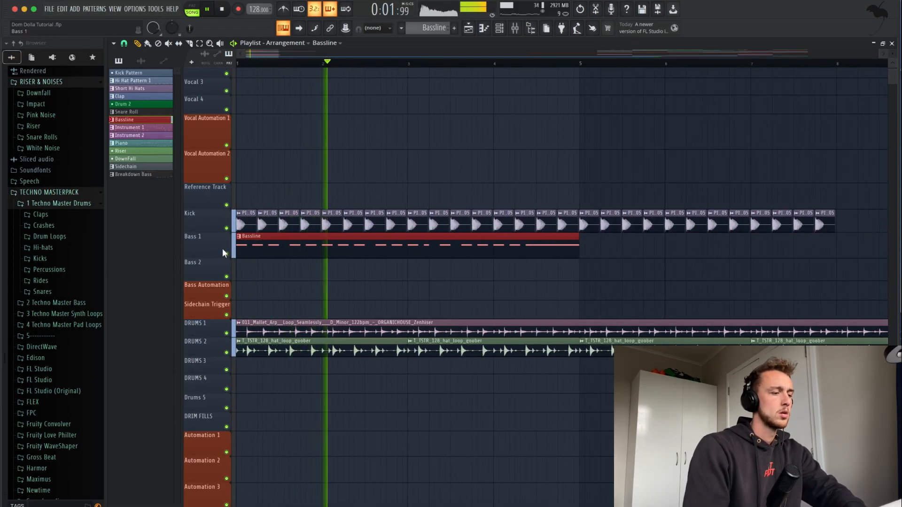
pyautogui.scroll(-3, 329, 263)
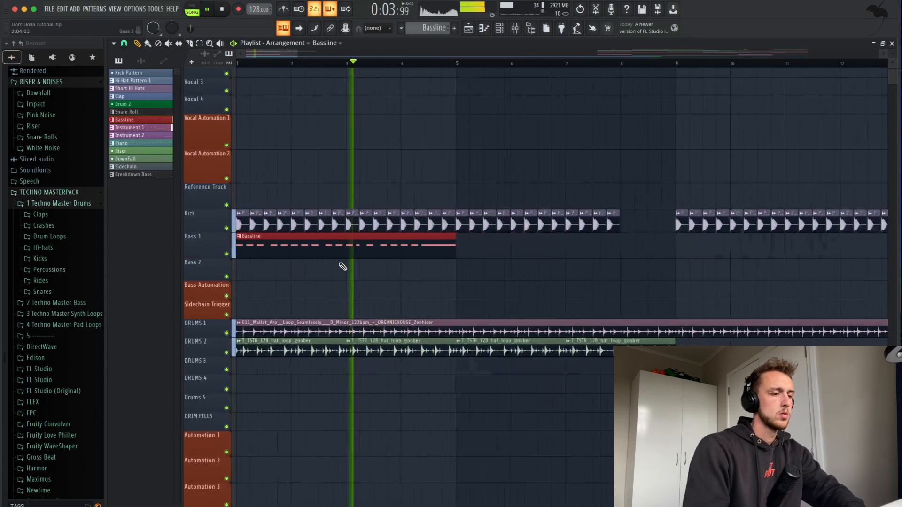
pyautogui.scroll(-3, 342, 267)
pyautogui.scroll(4, 343, 267)
pyautogui.click(369, 249)
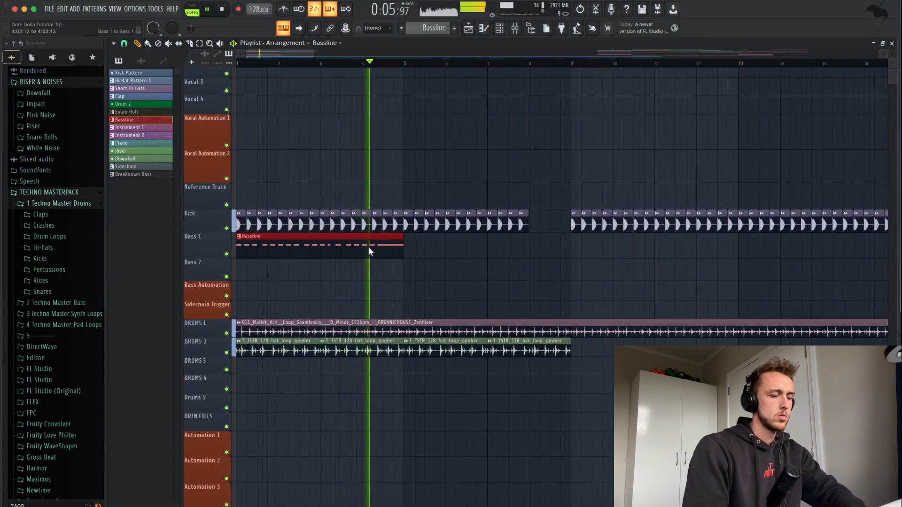
pyautogui.click(423, 251)
pyautogui.scroll(-3, 462, 252)
pyautogui.hscroll(1, 460, 253)
pyautogui.hscroll(-1, 459, 253)
pyautogui.scroll(2, 459, 252)
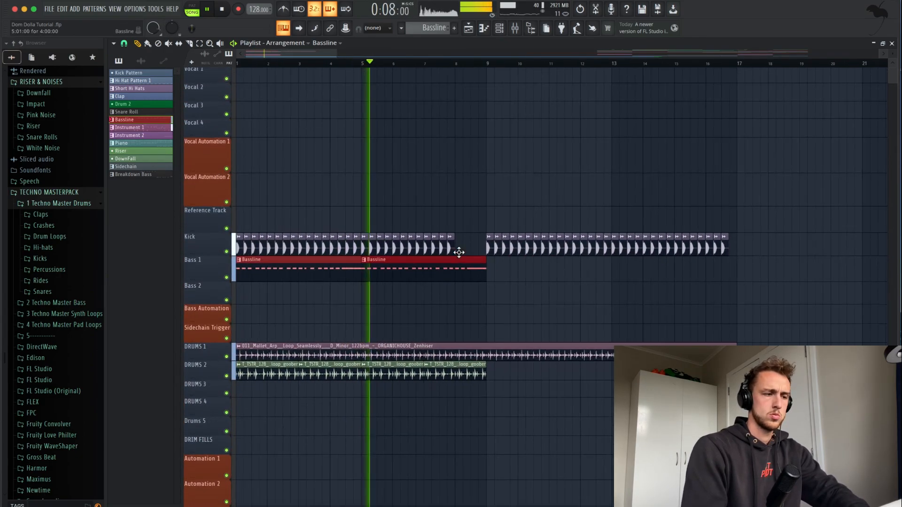
pyautogui.scroll(5, 458, 253)
pyautogui.hscroll(-3, 458, 253)
pyautogui.press('space')
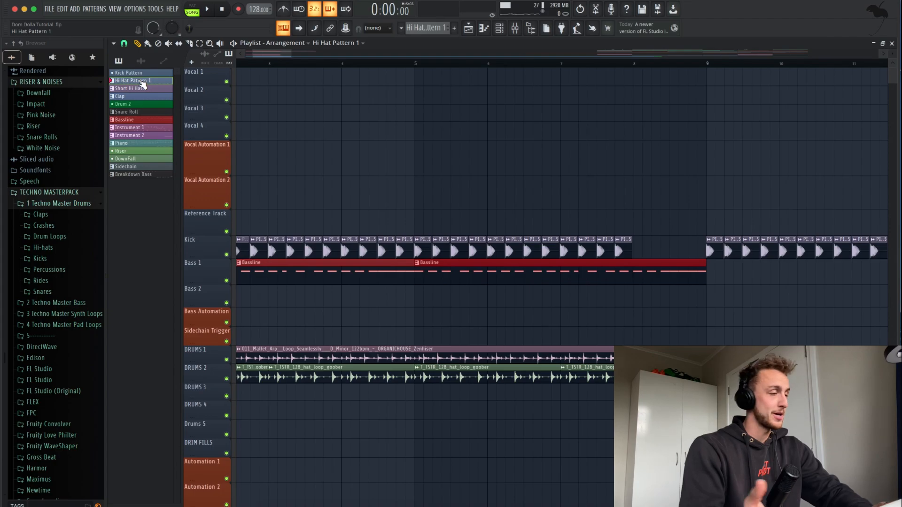
# - Place the Hi Hat Pattern 1 clip on the DRUMS 3 track, starting at bar 1
pyautogui.scroll(-3, 278, 256)
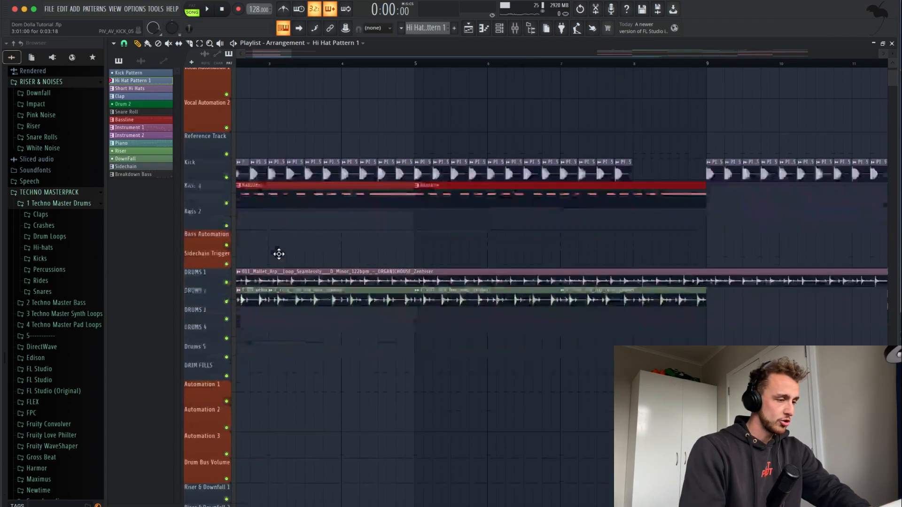
pyautogui.click(238, 314)
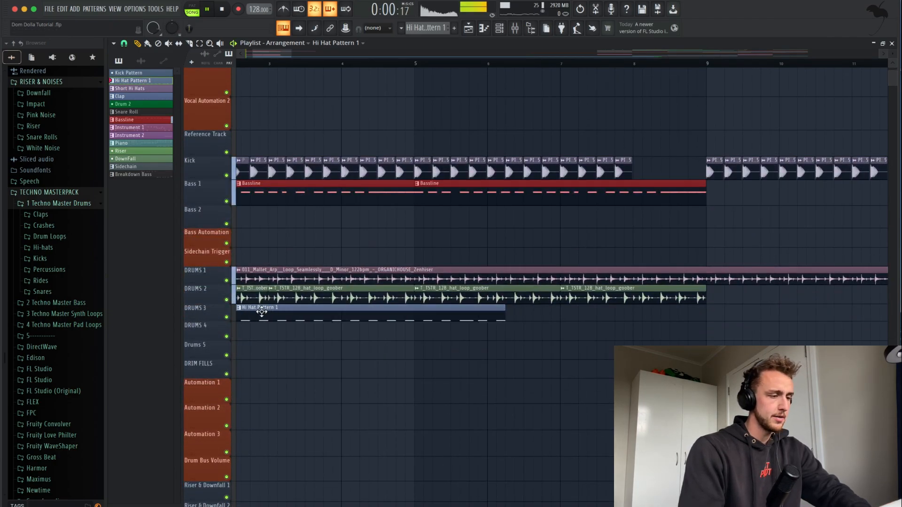
pyautogui.moveTo(270, 315); pyautogui.dragTo(70, 314)
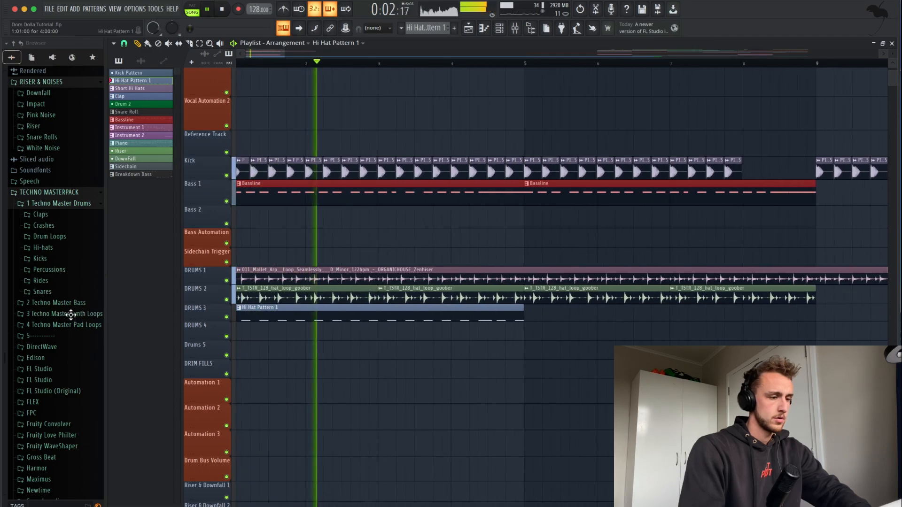
# - Place the Clap pattern on the DRUMS 4 track, starting at bar 1
pyautogui.click(126, 95)
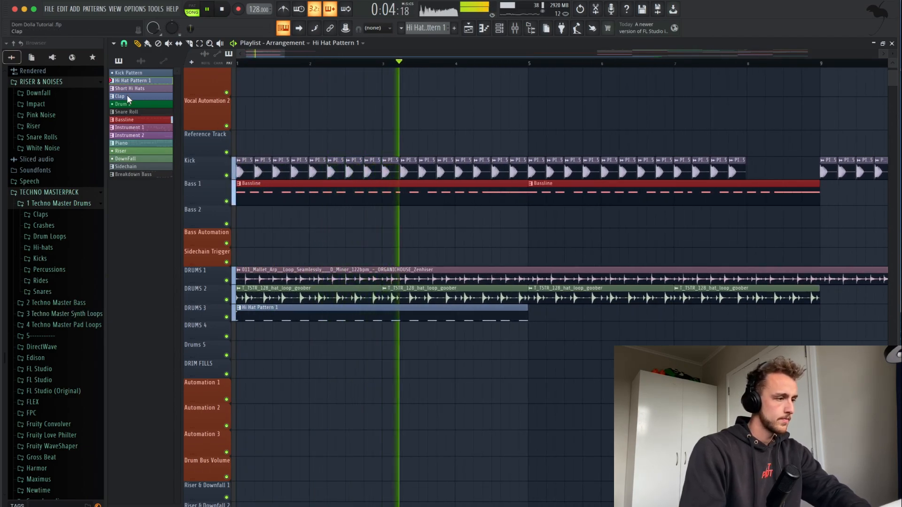
pyautogui.click(236, 337)
pyautogui.scroll(-2, 352, 346)
# - Duplicate the Hi Hat Pattern 1 clip on DRUMS 3 so it repeats from bar 5, and listen to the result
pyautogui.keyDown('ctrl'); pyautogui.click(382, 309); pyautogui.keyUp('ctrl')
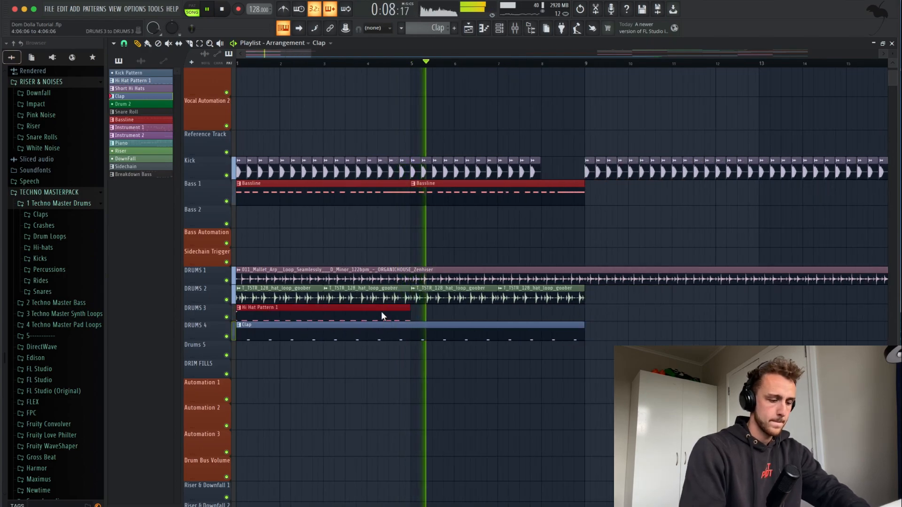
pyautogui.hotkey('ctrl', 'b')
pyautogui.scroll(-2, 389, 311)
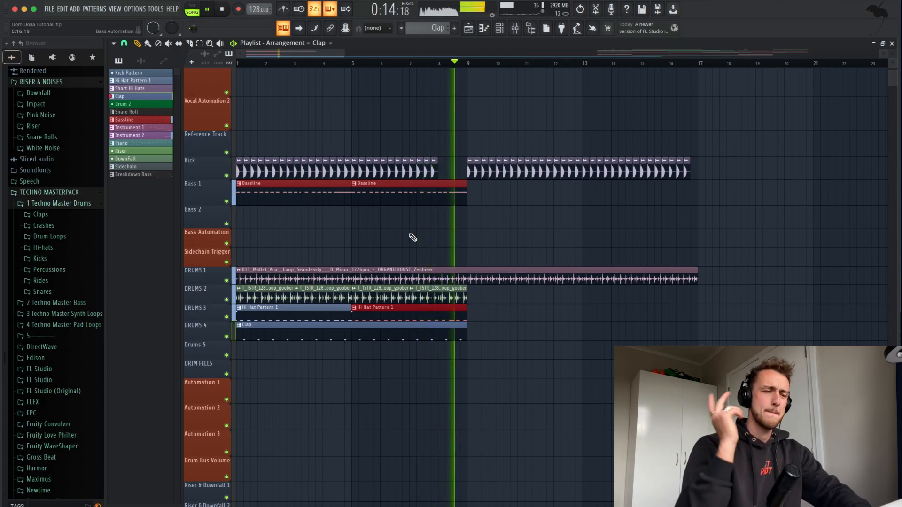
pyautogui.scroll(-2, 491, 232)
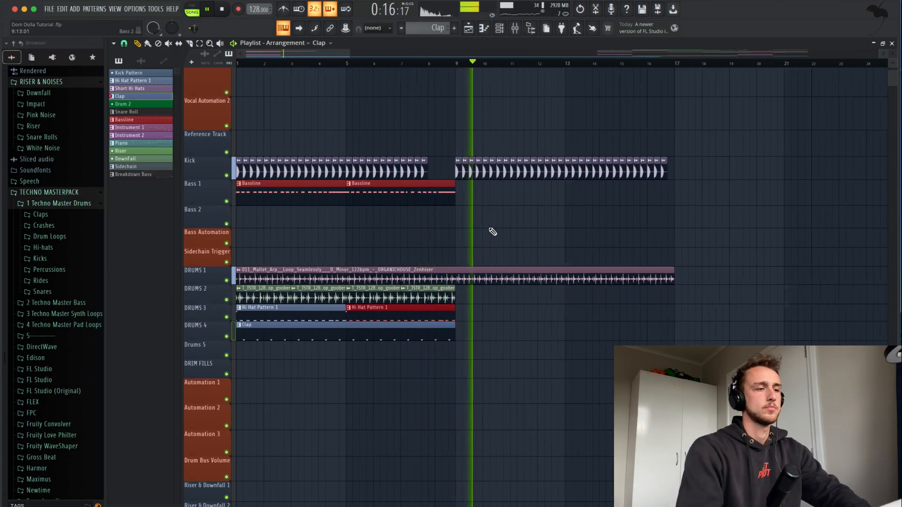
pyautogui.press('space')
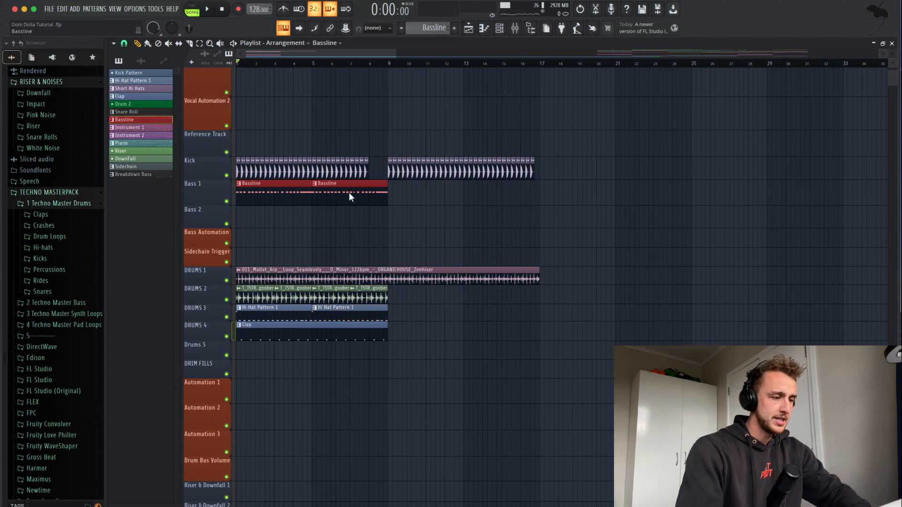
# - Place two more Bassline clips on the Bass 1 track at bars 9 and 13
pyautogui.click(371, 194)
pyautogui.click(402, 196)
pyautogui.click(477, 198)
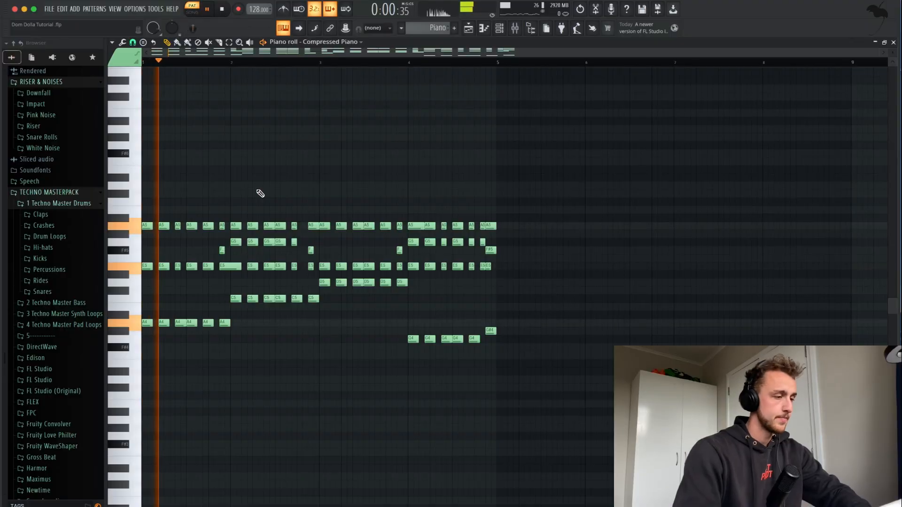
# - Examine the Compressed Piano chord notes of the Piano pattern in the piano roll during playback
pyautogui.hscroll(-3, 257, 190)
pyautogui.scroll(-1, 257, 190)
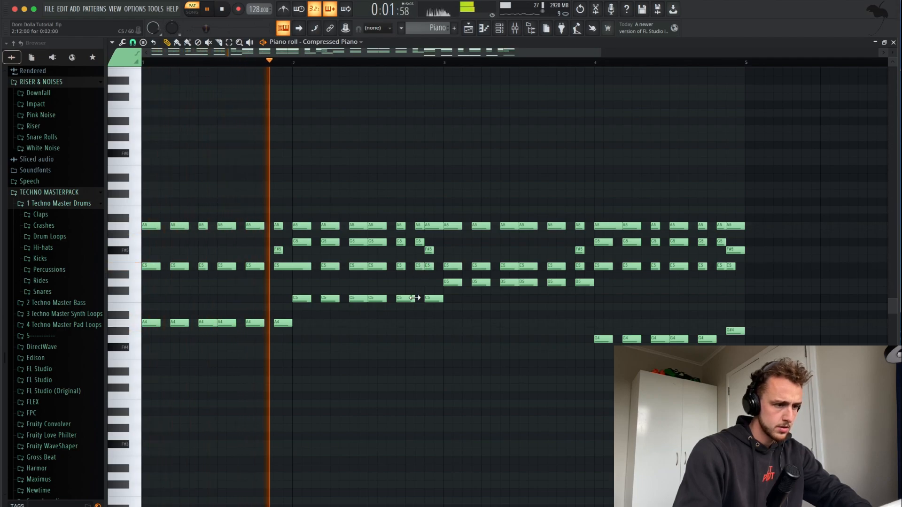
pyautogui.scroll(2, 424, 228)
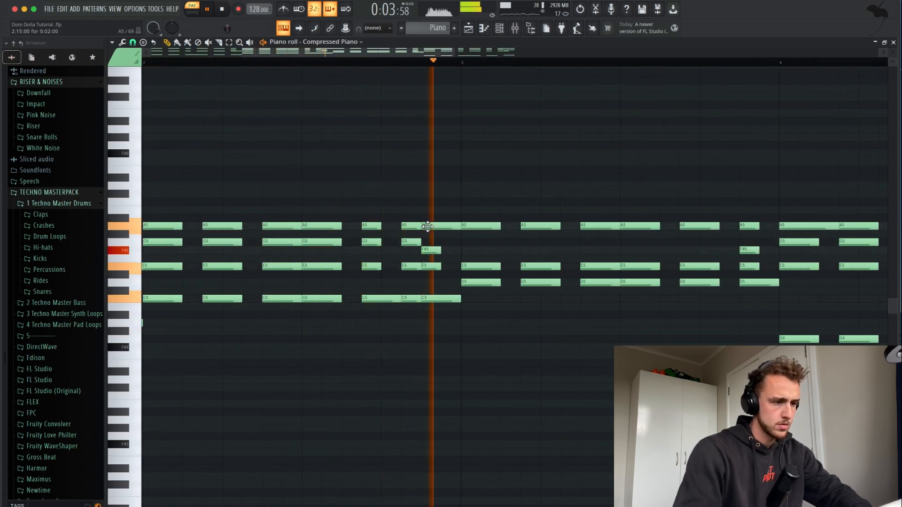
# - Examine all four bars of the Compressed Piano chords, and open the Compressed Piano instrument from the channel rack
pyautogui.scroll(-2, 427, 227)
pyautogui.scroll(-3, 450, 300)
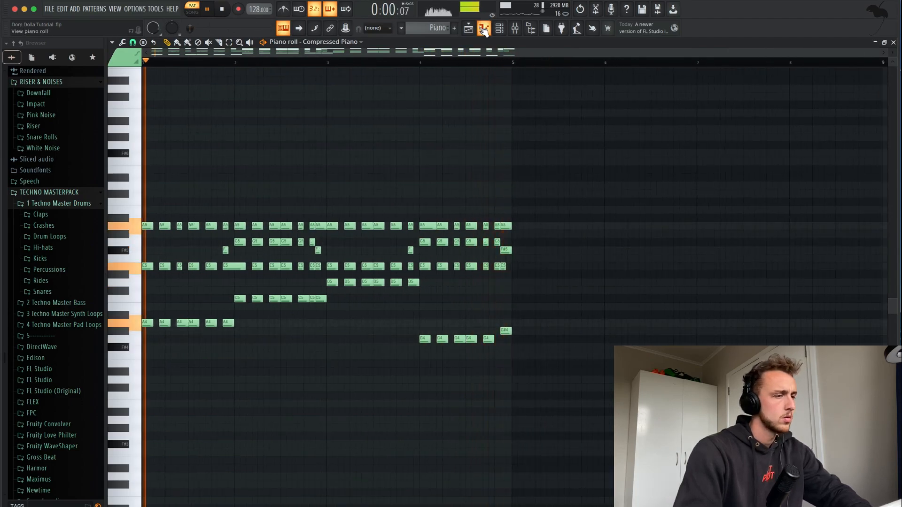
pyautogui.click(499, 29)
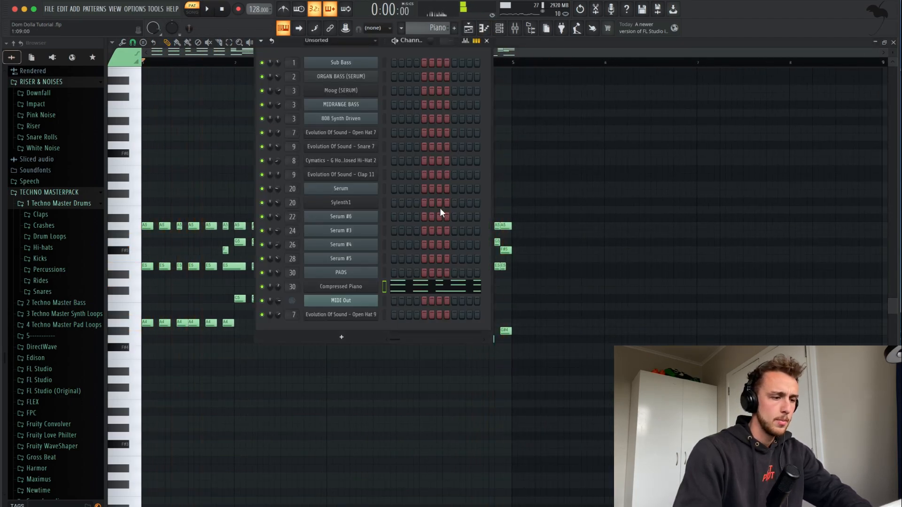
pyautogui.click(346, 285)
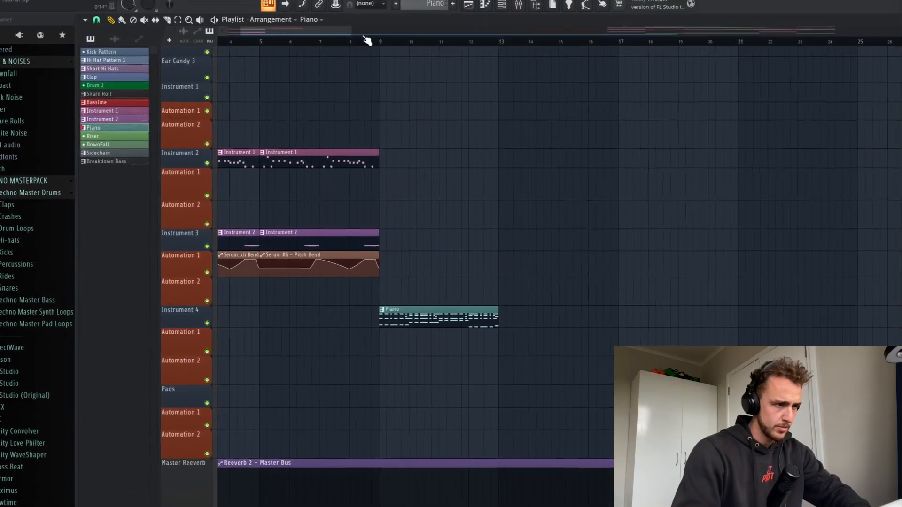
# - Play from bar 9 and duplicate the Piano clip on the Instrument 4 track so it repeats from bar 13
pyautogui.click(381, 42)
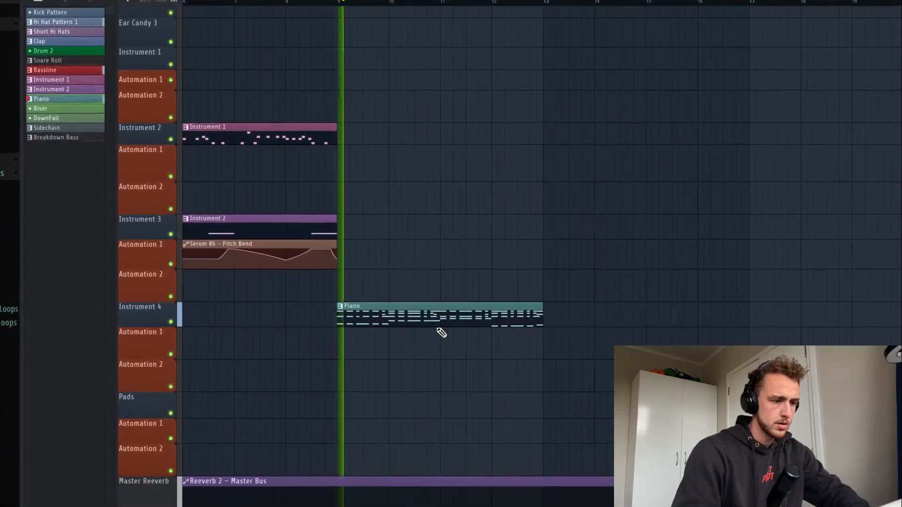
pyautogui.scroll(-3, 491, 310)
pyautogui.keyDown('ctrl'); pyautogui.click(470, 315); pyautogui.keyUp('ctrl')
pyautogui.scroll(-2, 470, 314)
pyautogui.hotkey('ctrl', 'b')
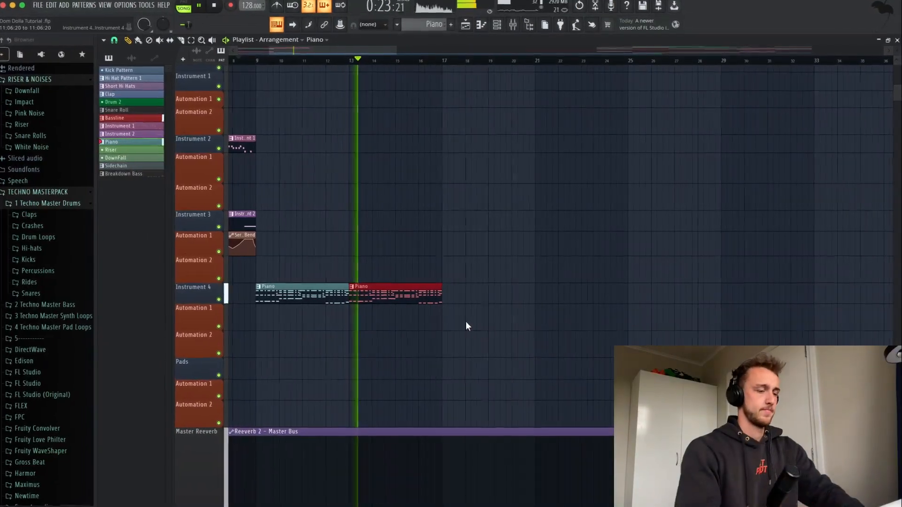
pyautogui.scroll(-2, 382, 188)
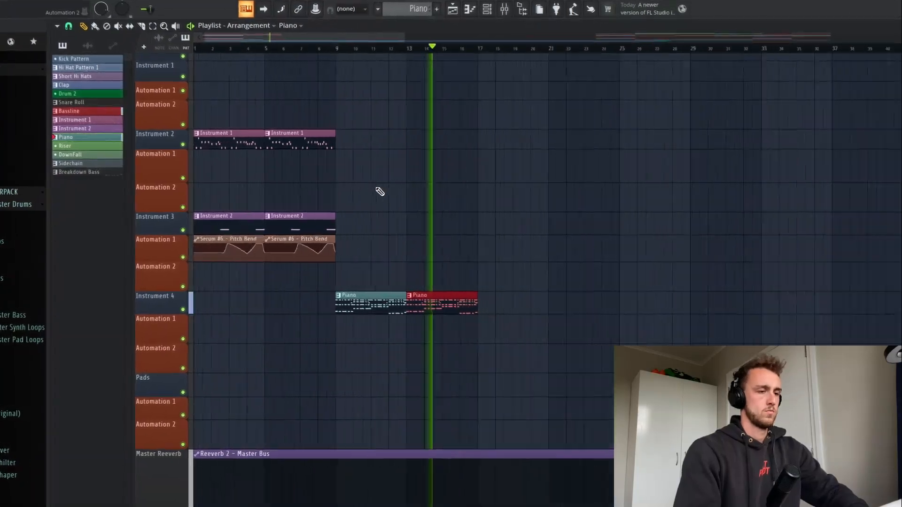
pyautogui.scroll(-2, 381, 189)
# - Move the vocal hook loop clip from Vocal 2 to the Vocal 1 track, starting in bar 1, and shorten its end
pyautogui.scroll(3, 363, 192)
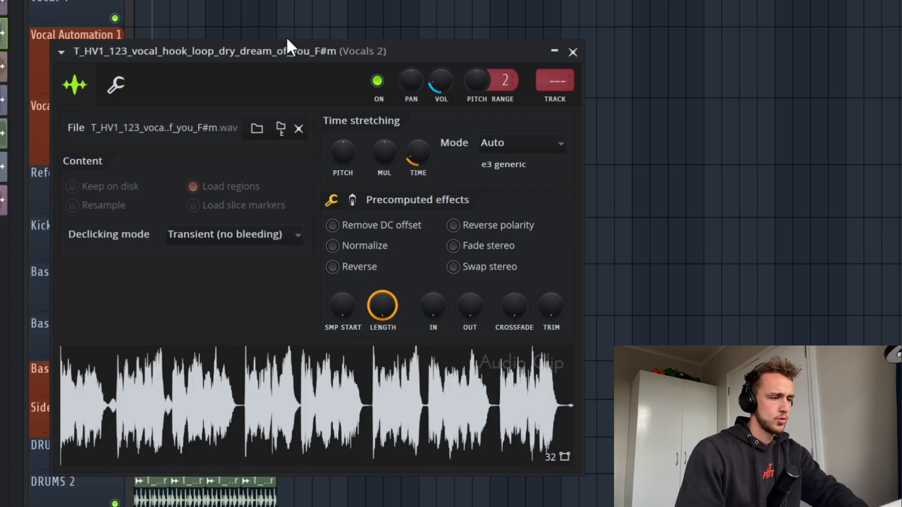
pyautogui.moveTo(276, 47); pyautogui.dragTo(277, 1)
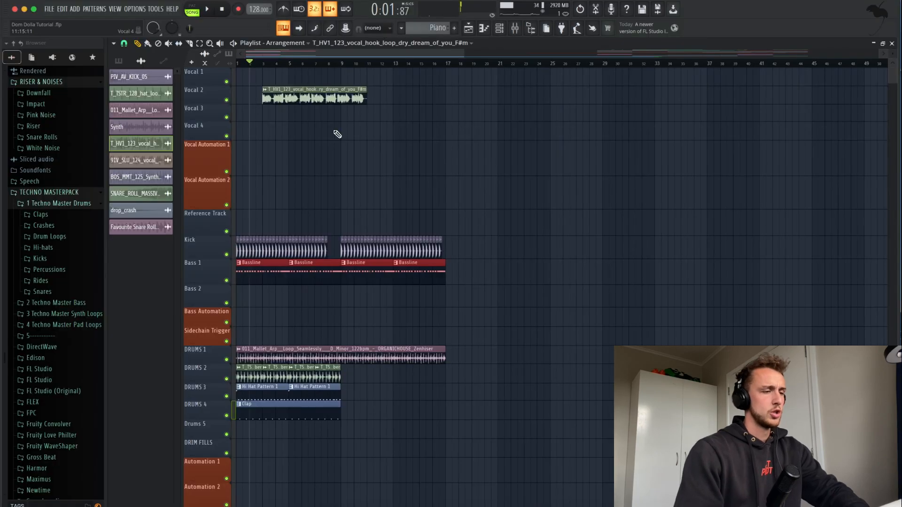
pyautogui.moveTo(305, 97); pyautogui.dragTo(296, 77)
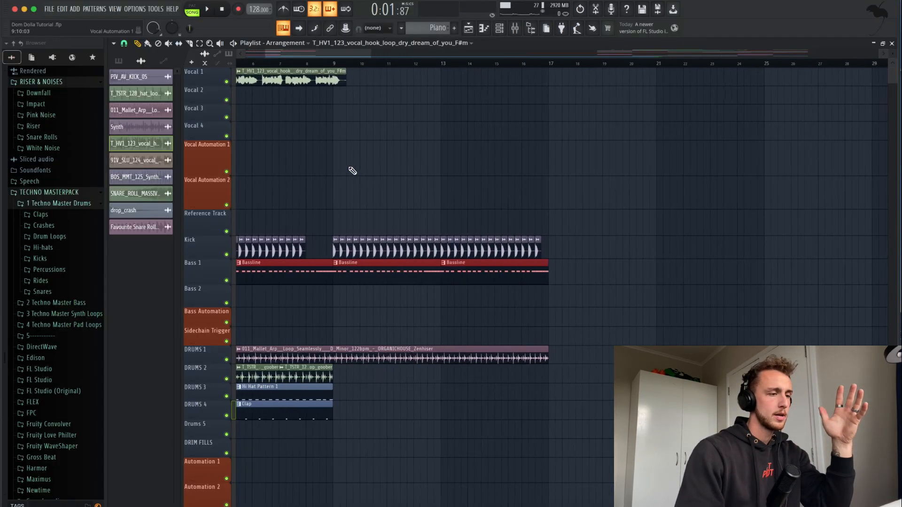
pyautogui.scroll(3, 482, 75)
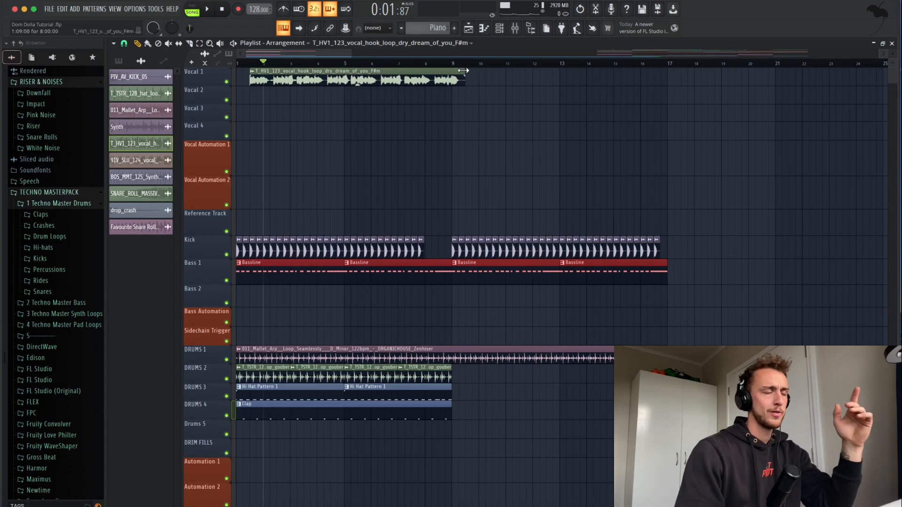
pyautogui.moveTo(459, 71); pyautogui.dragTo(262, 71)
# - Place the vocal hook chops on the Vocal 2 track between bars 2 and 7, and listen to them with the High Pass Filter automation
pyautogui.scroll(2, 256, 74)
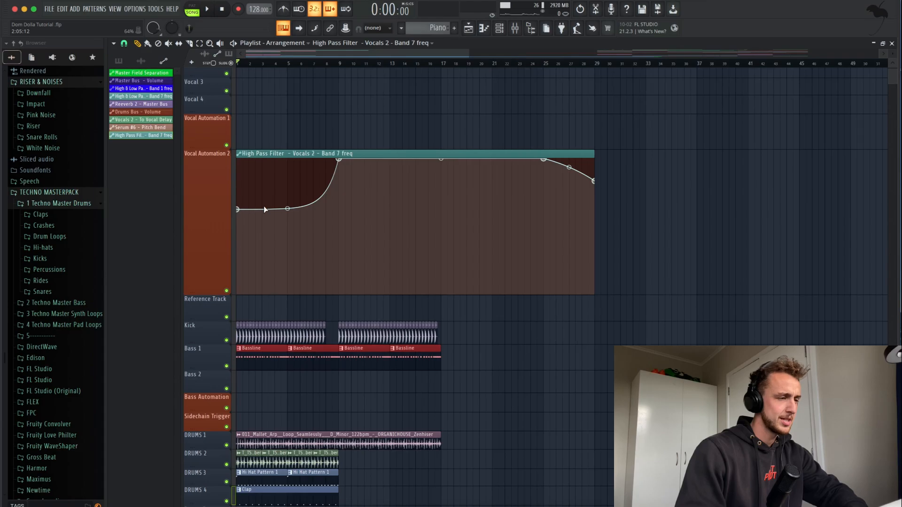
pyautogui.scroll(3, 275, 111)
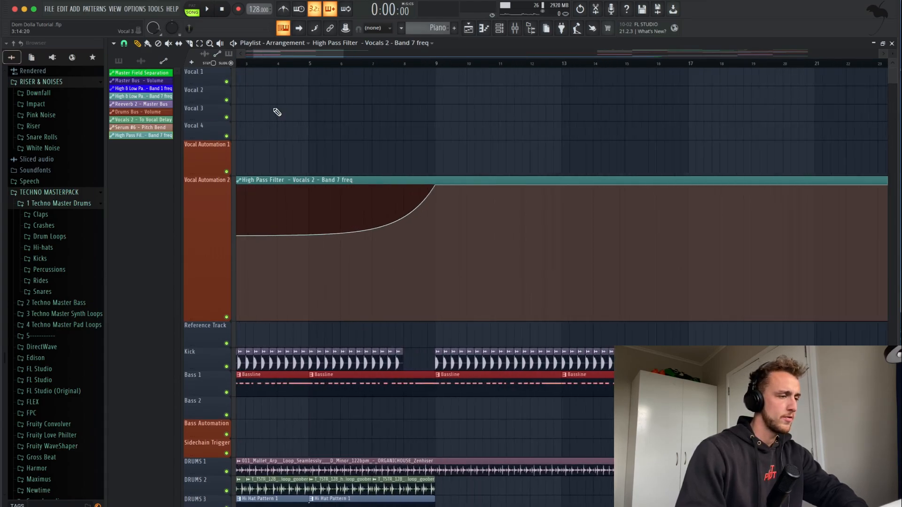
pyautogui.scroll(-2, 276, 70)
pyautogui.press('space')
pyautogui.scroll(2, 288, 123)
pyautogui.scroll(4, 288, 123)
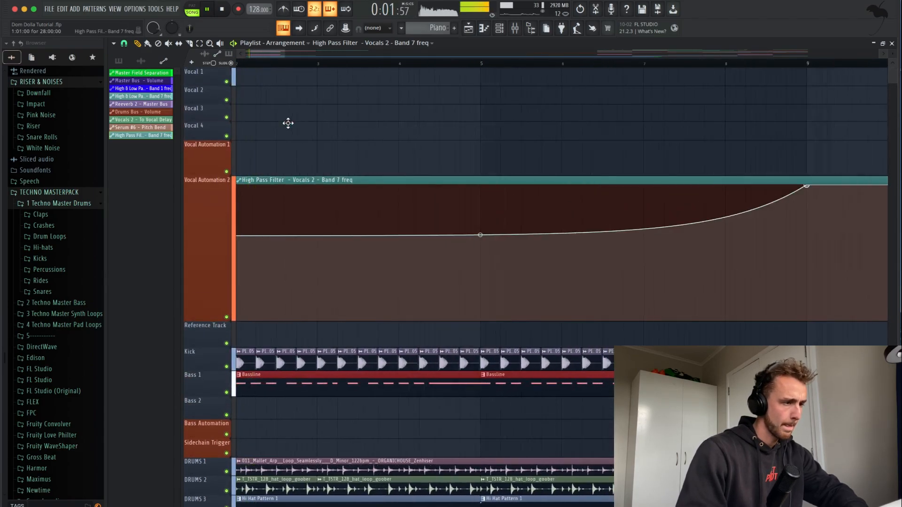
pyautogui.moveTo(307, 75); pyautogui.dragTo(318, 76)
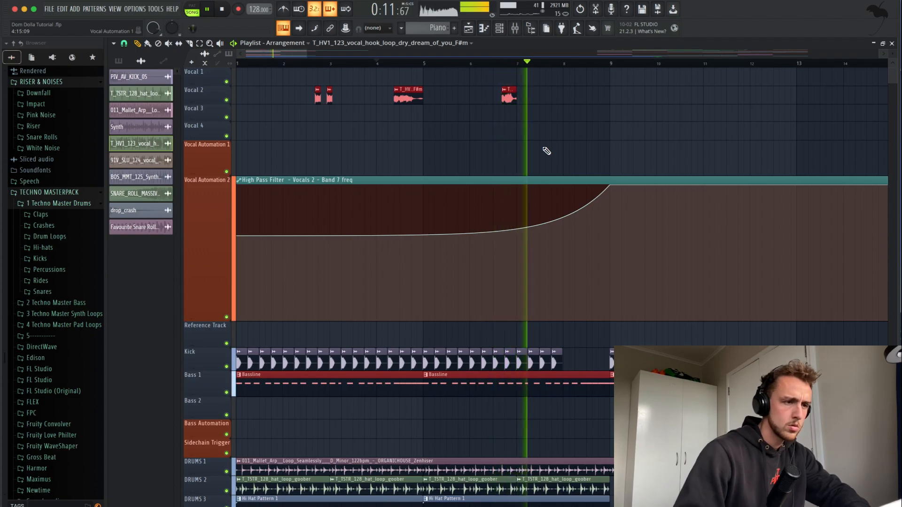
pyautogui.scroll(-1, 546, 150)
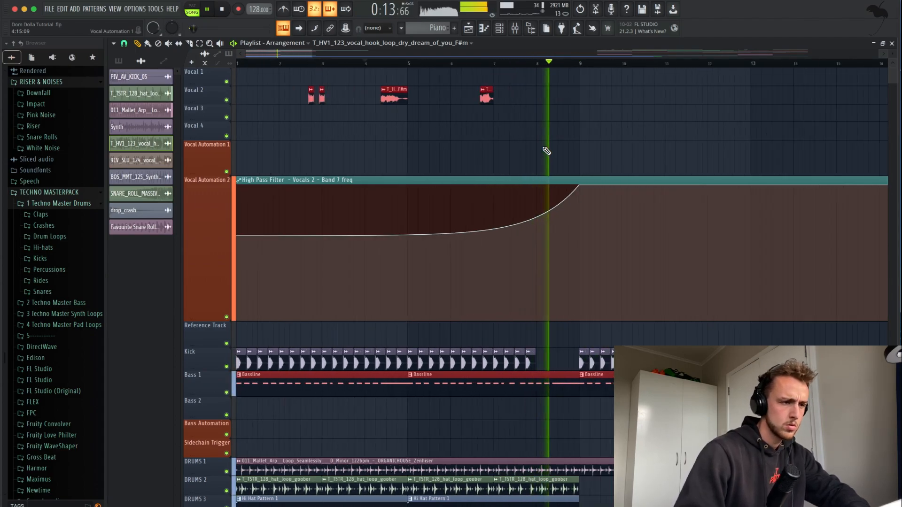
pyautogui.scroll(-1, 547, 150)
pyautogui.press('space')
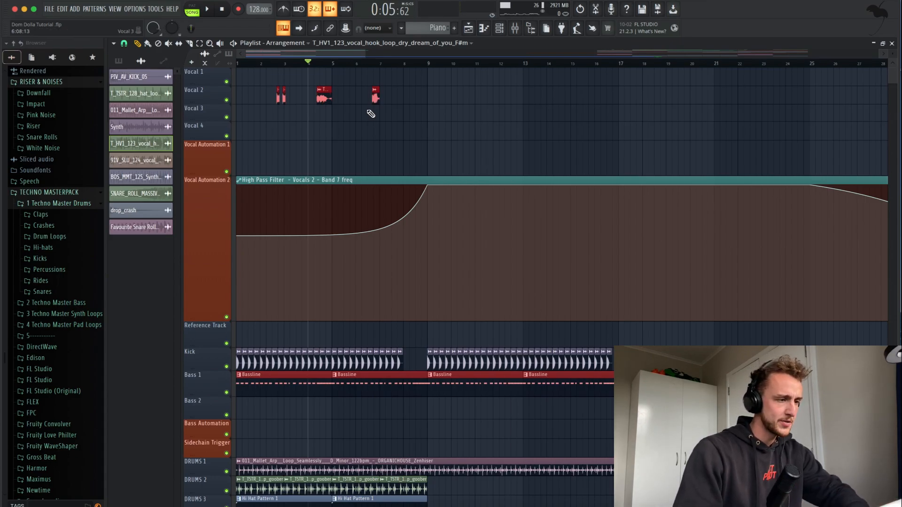
# - Place the vocal hook loop on the Vocal 1 track starting at bar 9, and listen to that section
pyautogui.scroll(1, 371, 114)
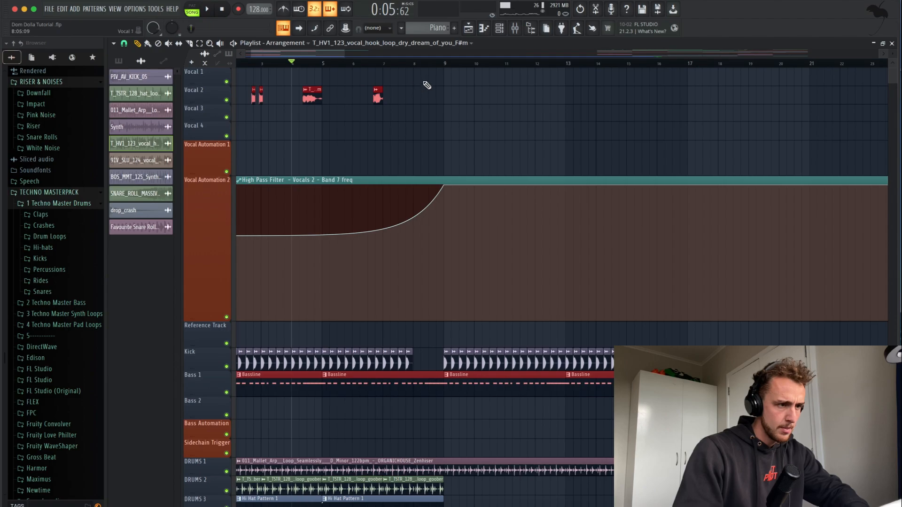
pyautogui.moveTo(499, 72); pyautogui.dragTo(577, 84)
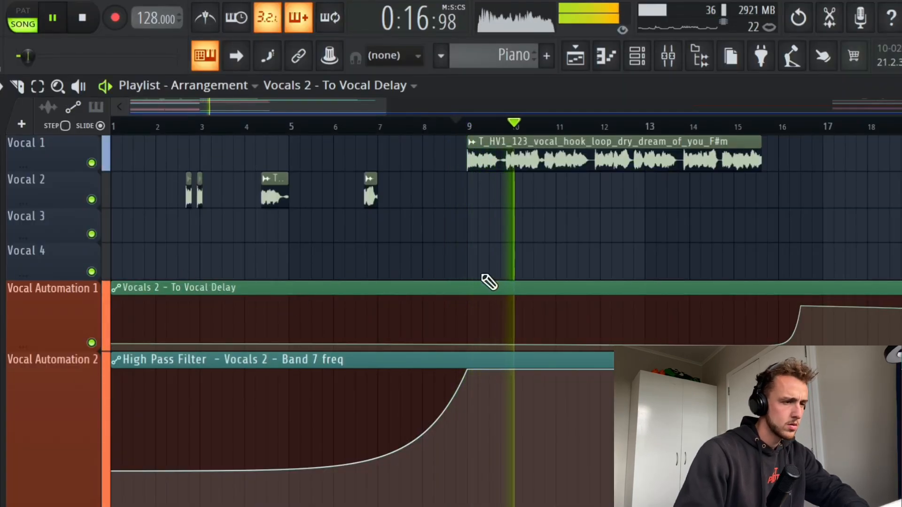
pyautogui.scroll(-2, 716, 259)
pyautogui.scroll(2, 714, 258)
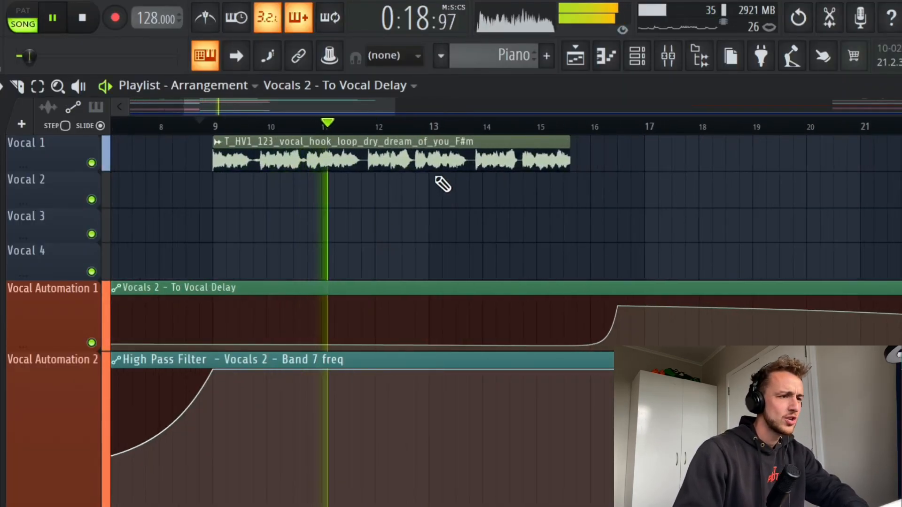
# - Place a second vocal hook loop clip on the Vocal 1 track at bar 17
pyautogui.click(441, 162)
pyautogui.click(645, 155)
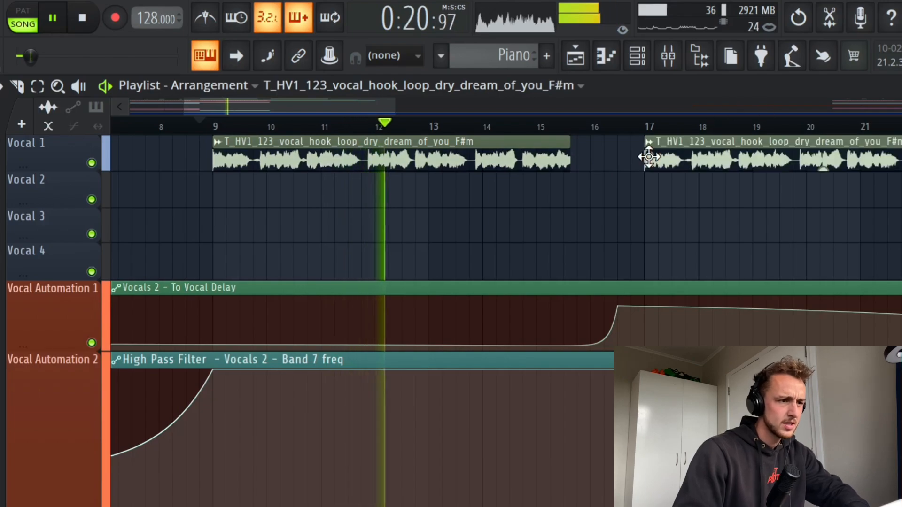
pyautogui.scroll(-2, 714, 149)
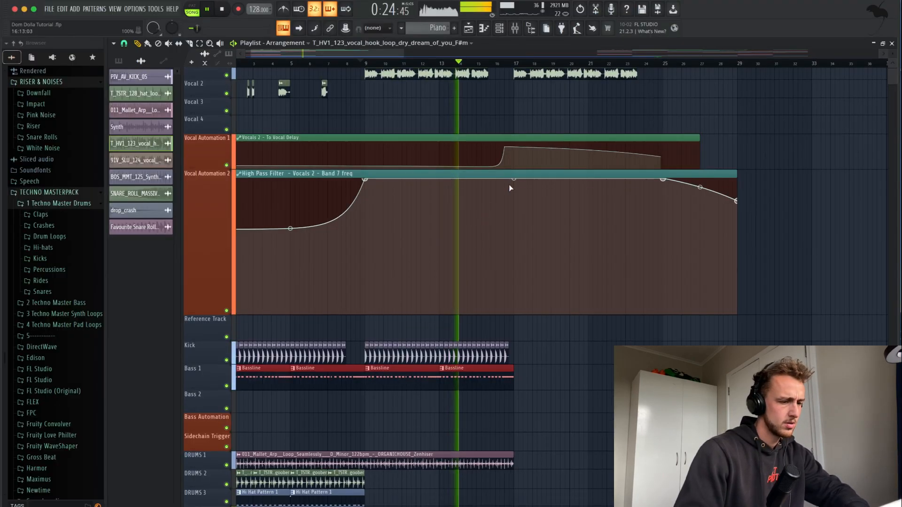
# - Duplicate both Piano clips on the Instrument 4 track so they repeat from bar 17
pyautogui.scroll(-10, 508, 184)
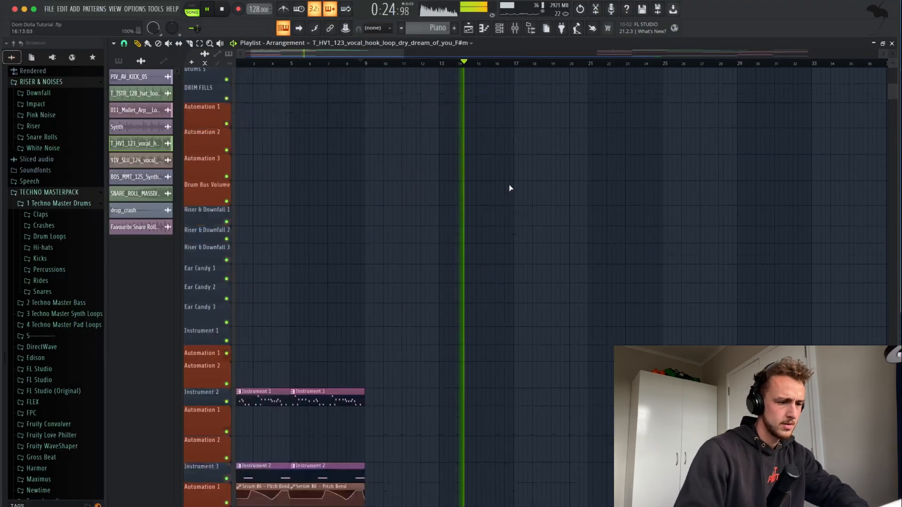
pyautogui.moveTo(524, 317); pyautogui.dragTo(417, 387)
pyautogui.hotkey('ctrl', 'b')
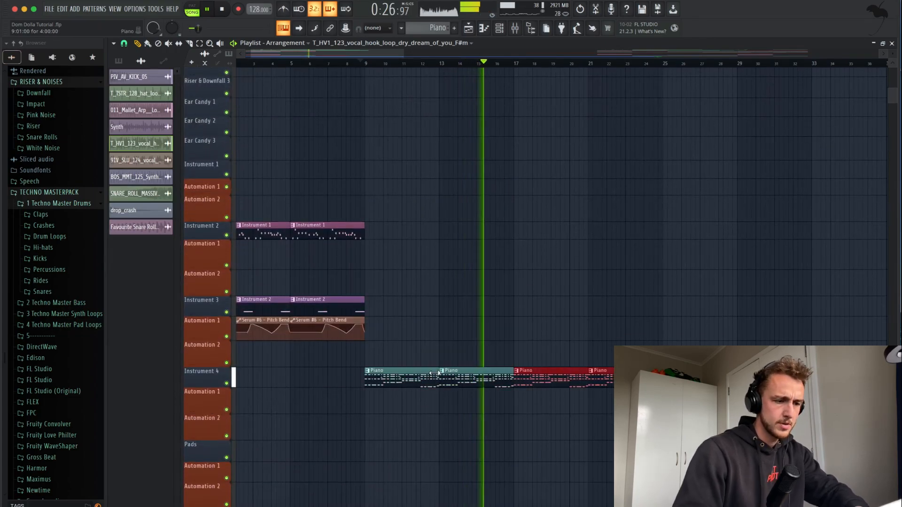
pyautogui.scroll(-6, 451, 369)
pyautogui.scroll(-2, 450, 370)
# - Duplicate the Mallet Arp loop on the DRUMS 1 track so it repeats from bar 17, and stop playback
pyautogui.scroll(15, 451, 370)
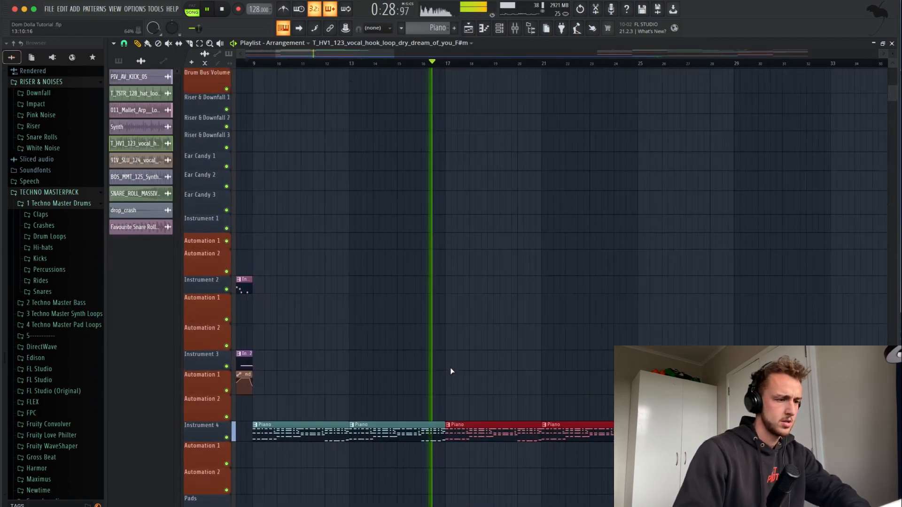
pyautogui.scroll(2, 537, 299)
pyautogui.click(549, 256)
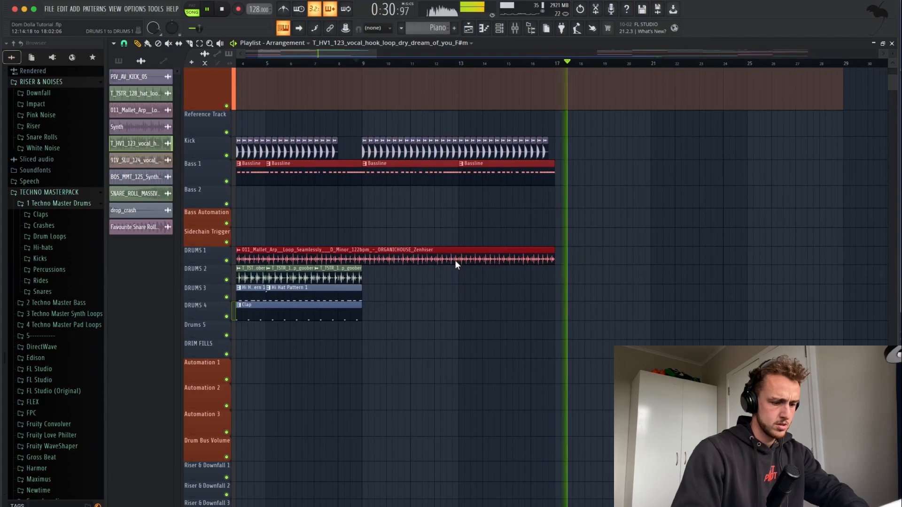
pyautogui.hotkey('ctrl', 'b')
pyautogui.scroll(-2, 455, 260)
pyautogui.scroll(4, 492, 253)
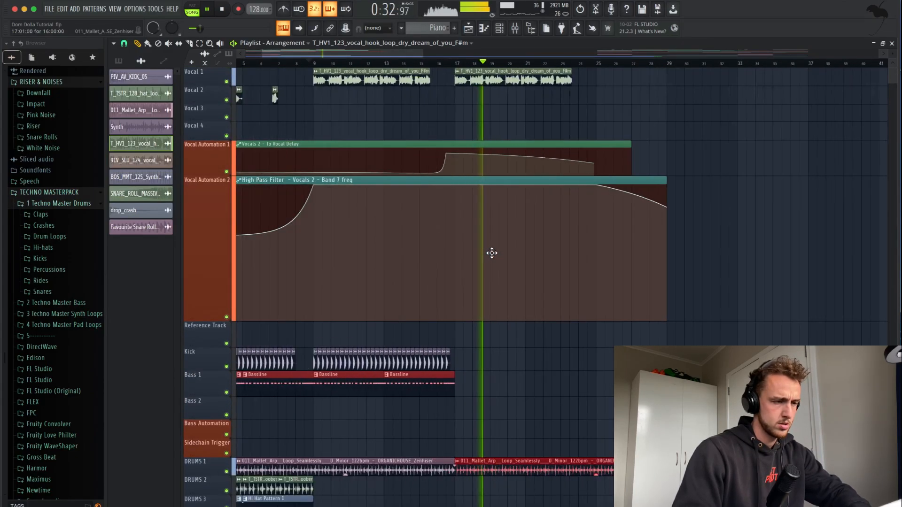
pyautogui.press('space')
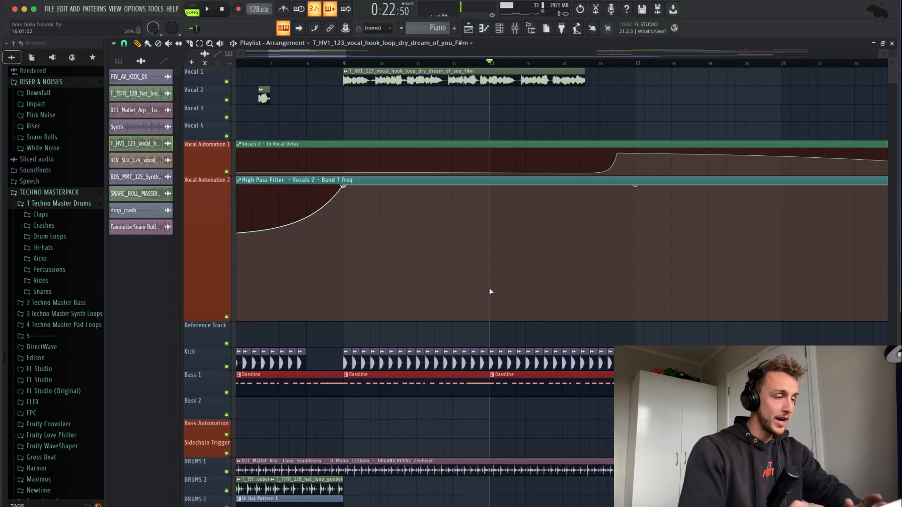
# - Show the pattern list and open the ORGAN BASS (SERUM) instrument to audition its Epic Breakdown Bass preset
pyautogui.click(119, 62)
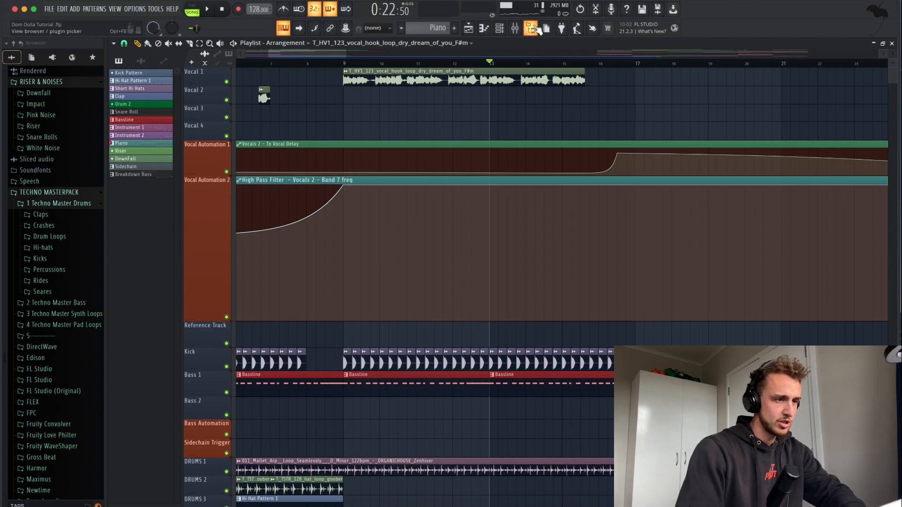
pyautogui.click(498, 31)
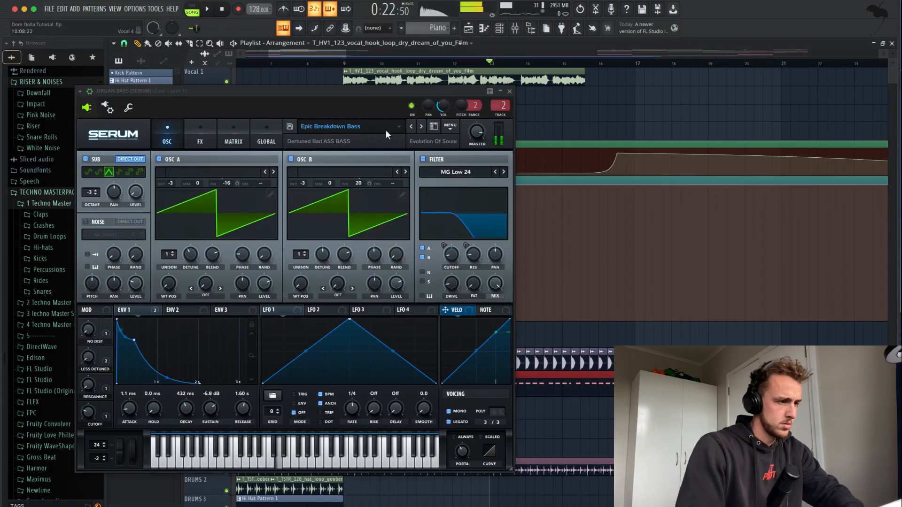
pyautogui.press('x')
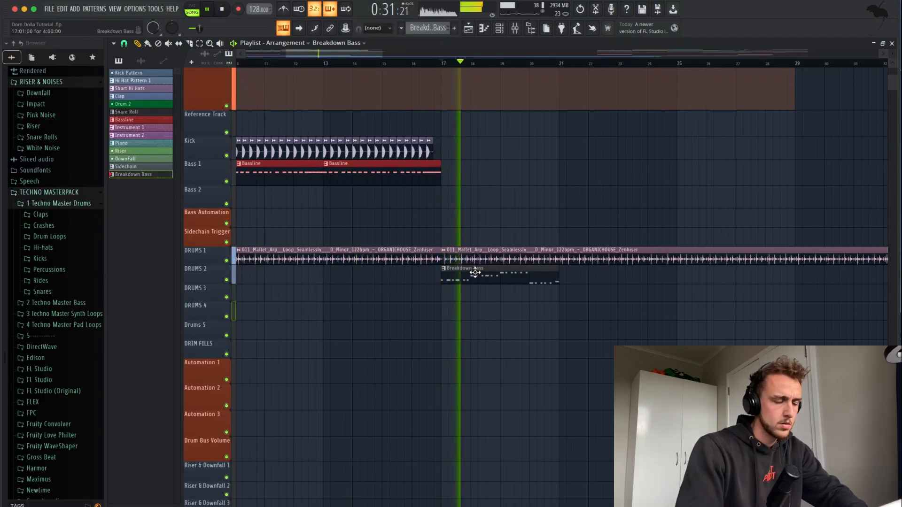
# - Move the Breakdown Bass clip from DRUMS 2 to the Bass 1 track at bar 17, and duplicate it to fill up to bar 33
pyautogui.moveTo(474, 272); pyautogui.dragTo(474, 181)
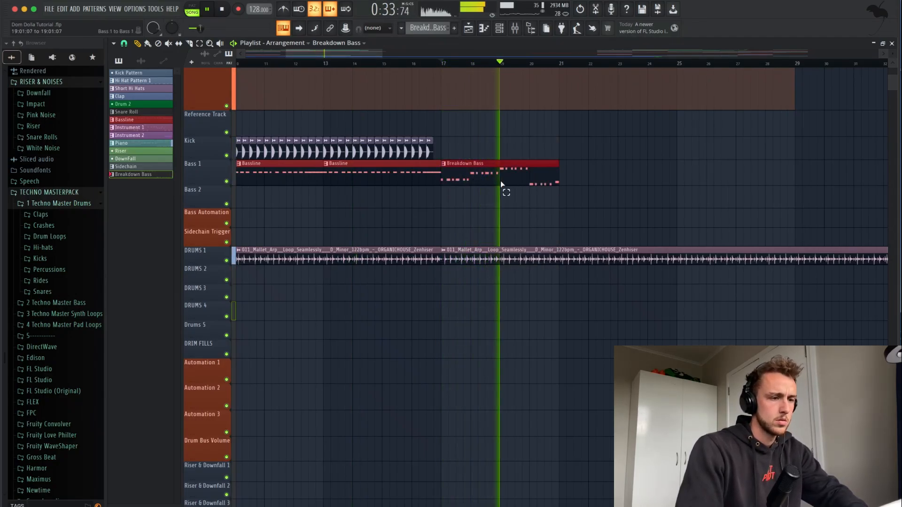
pyautogui.hotkey('ctrl', 'b')
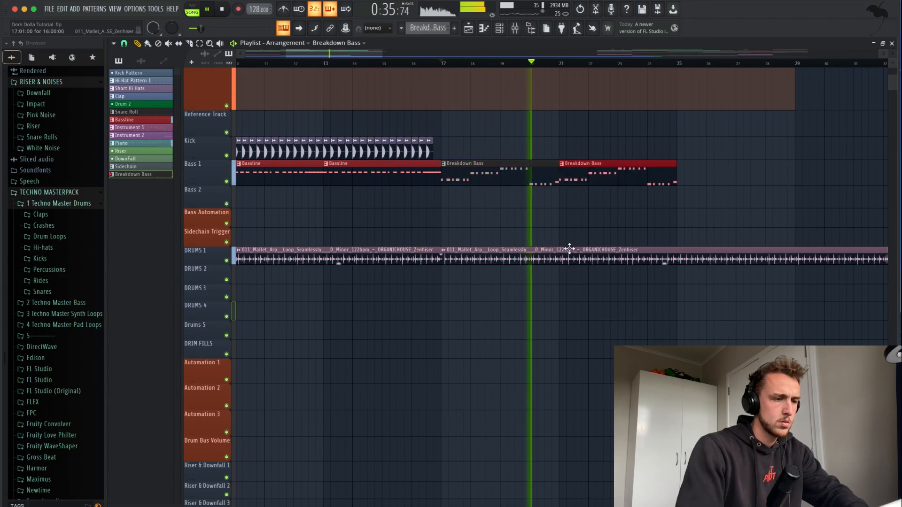
pyautogui.scroll(-3, 569, 249)
pyautogui.scroll(2, 569, 249)
pyautogui.hscroll(2, 569, 249)
pyautogui.scroll(-2, 572, 251)
pyautogui.hscroll(2, 572, 250)
pyautogui.hotkey('ctrl', 'b')
pyautogui.hotkey('ctrl', 'b')
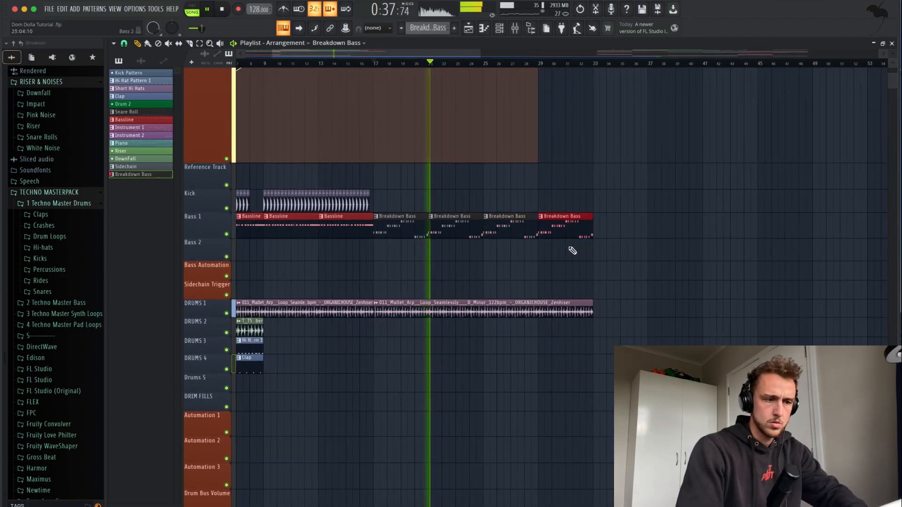
pyautogui.scroll(4, 572, 251)
pyautogui.hscroll(-2, 572, 250)
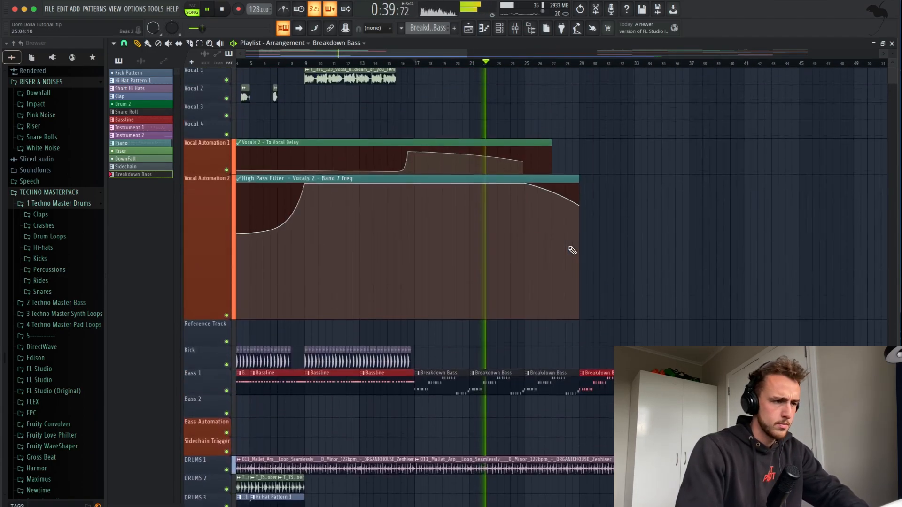
pyautogui.scroll(-3, 399, 145)
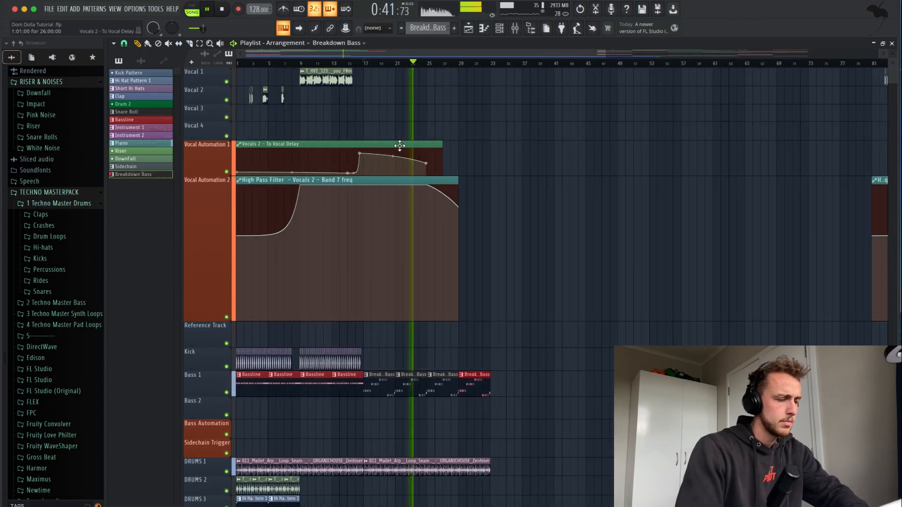
# - Add the 91V_SLU_124 keep_on_running doubled vocal loop to the Vocal 2 track at bar 9 and close its audio clip settings
pyautogui.scroll(-1, 466, 233)
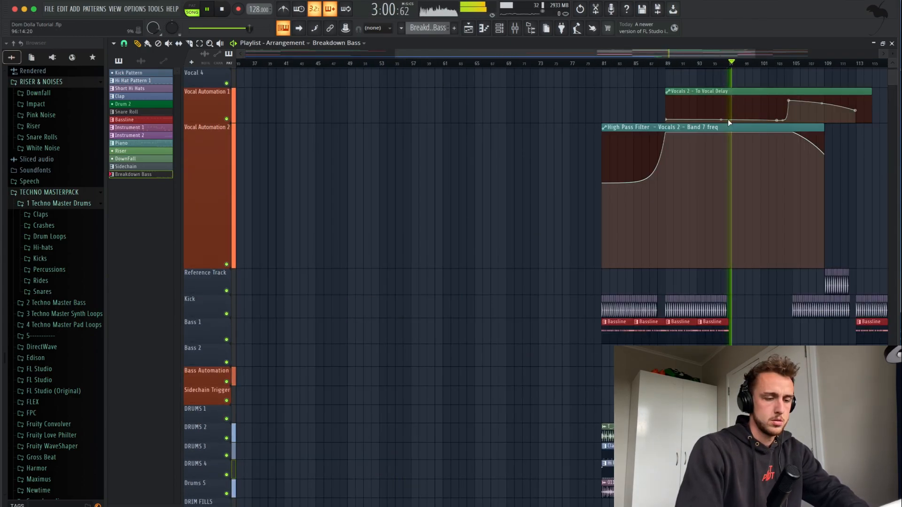
pyautogui.scroll(3, 679, 318)
pyautogui.scroll(2, 679, 319)
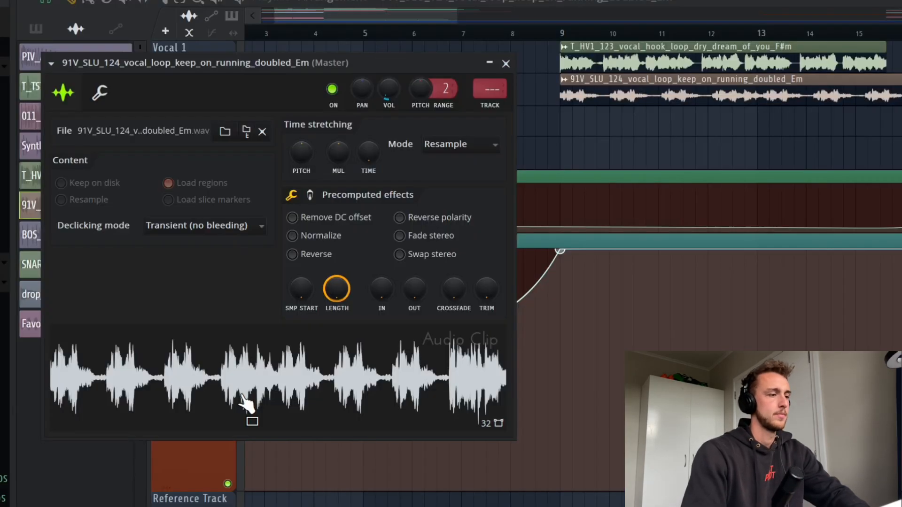
pyautogui.press('Escape')
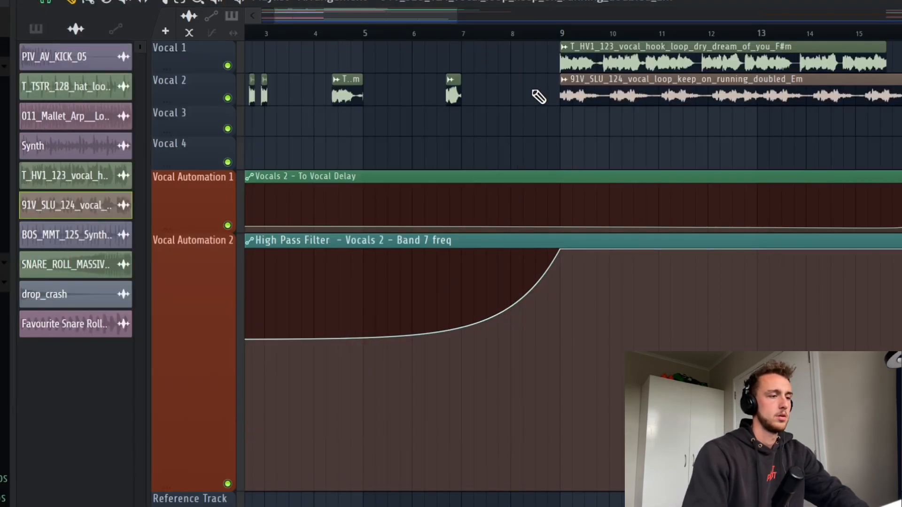
pyautogui.scroll(2, 404, 6)
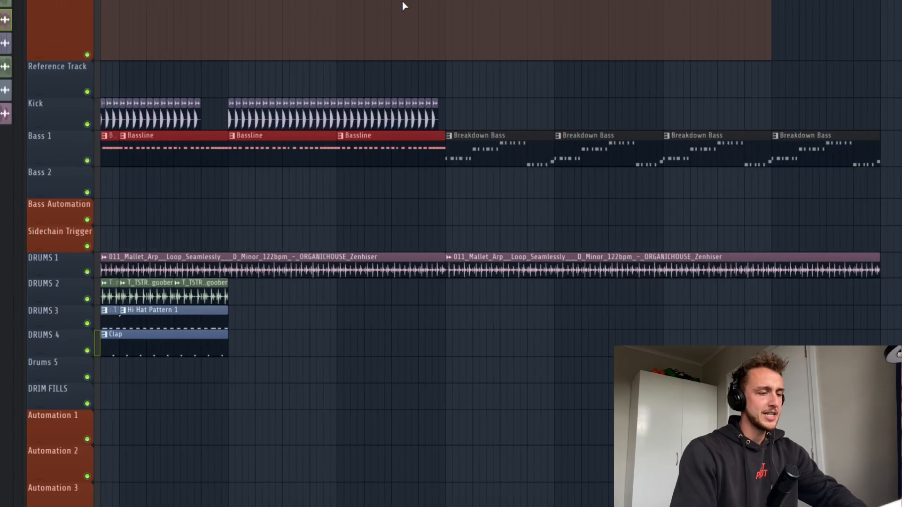
# - Copy the T_TSTR_128 hat loops on DRUMS 2 and the Clap pattern on DRUMS 4 to bar 17
pyautogui.scroll(-5, 404, 6)
pyautogui.scroll(-2, 404, 5)
pyautogui.scroll(3, 404, 6)
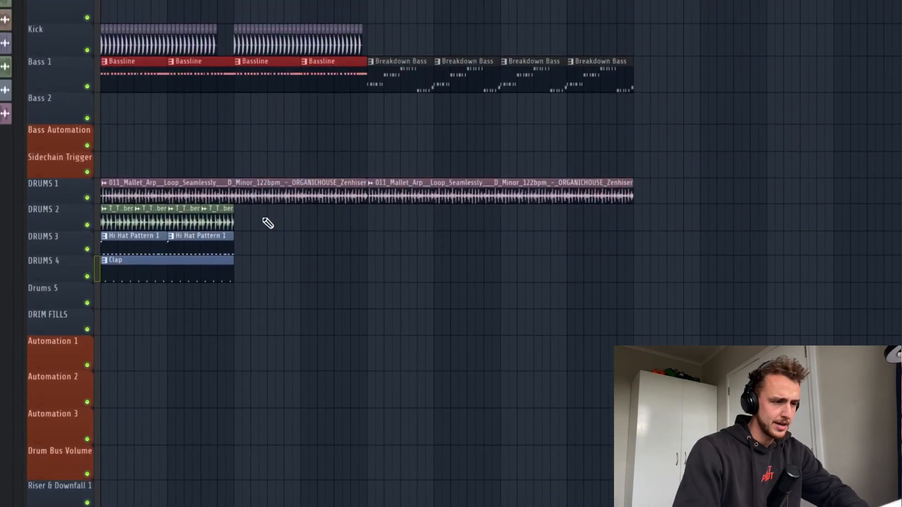
pyautogui.hotkey('ctrl', 'b')
pyautogui.hotkey('ctrl', 'b')
pyautogui.click(178, 270)
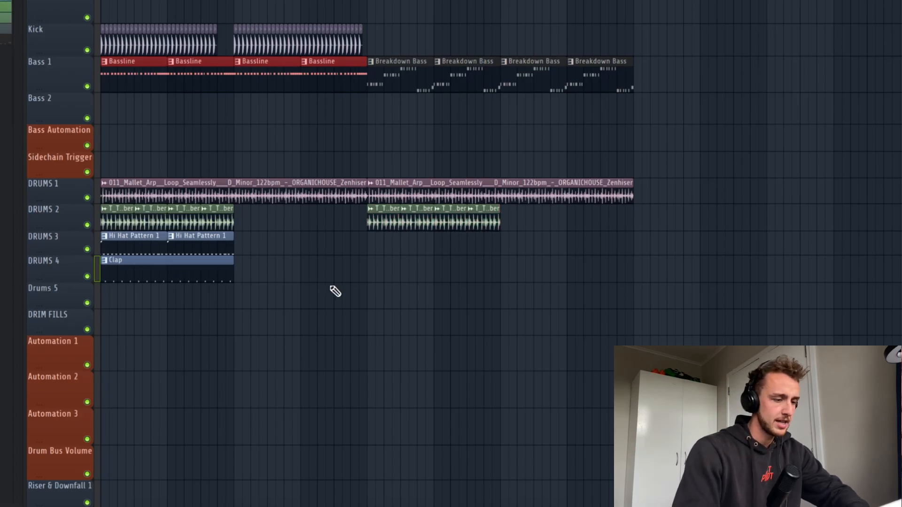
pyautogui.click(368, 269)
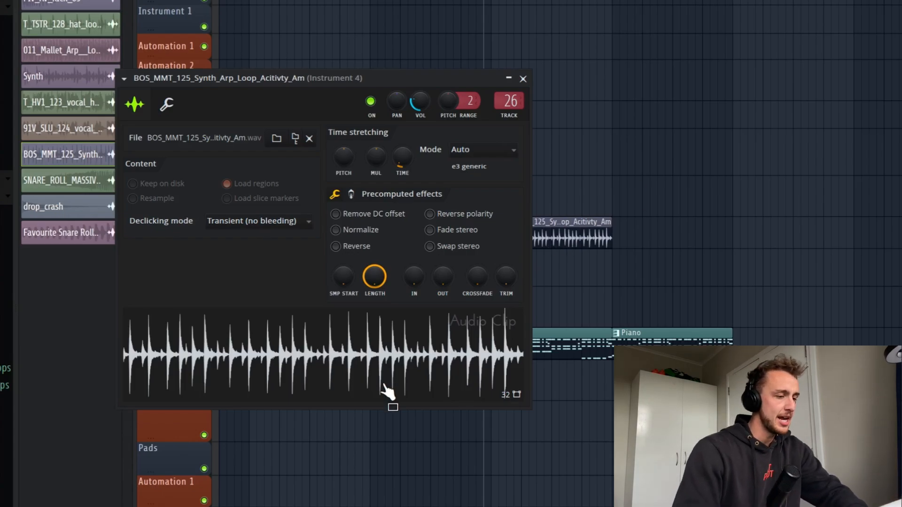
# - Close the BOS_MMT_125 Synth Arp Loop's settings and duplicate its clip on Instrument 3 so it repeats at bar 21 during playback
pyautogui.press('Escape')
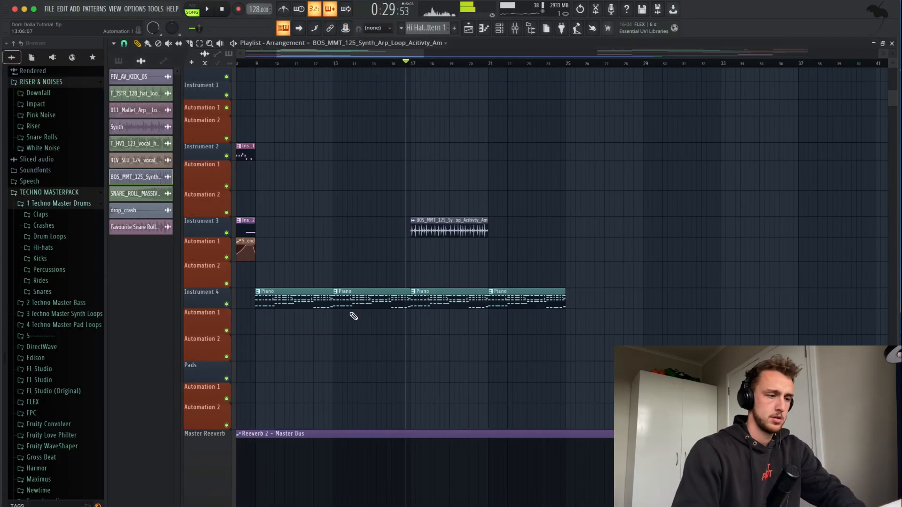
pyautogui.press('space')
pyautogui.click(440, 230)
pyautogui.scroll(2, 440, 230)
pyautogui.hotkey('ctrl', 'b')
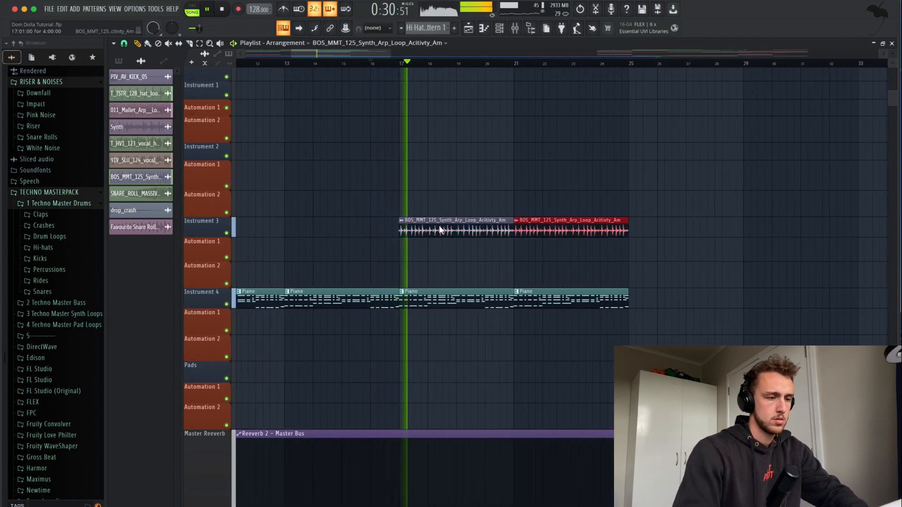
pyautogui.scroll(-3, 522, 215)
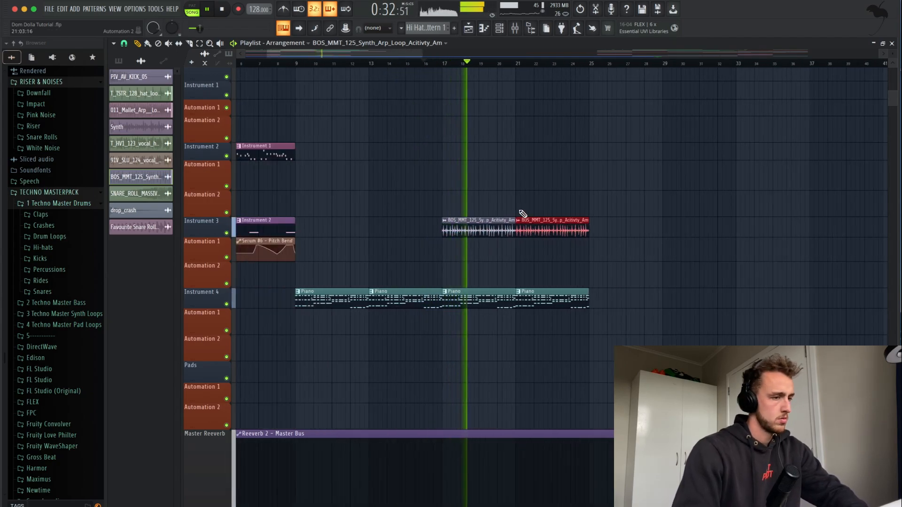
pyautogui.scroll(-1, 522, 214)
pyautogui.hscroll(1, 522, 214)
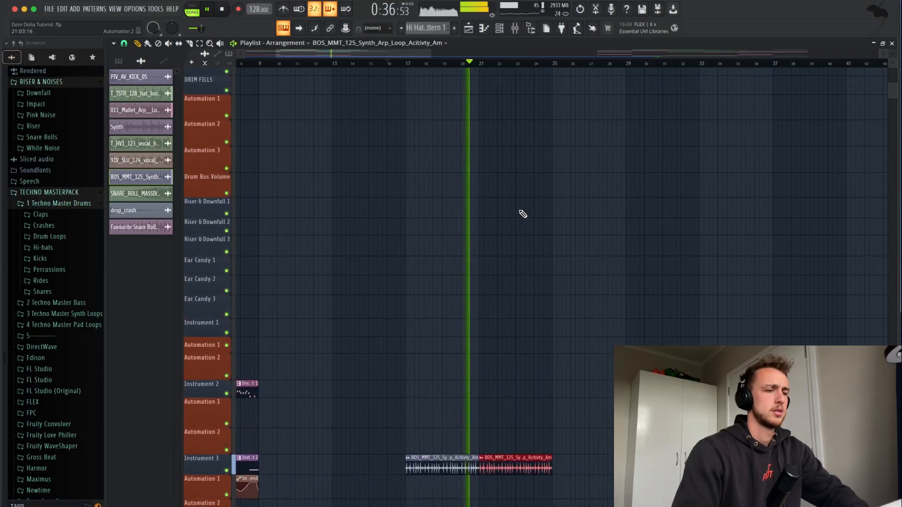
# - Place the T_HV1_123 vocal hook loop on the Vocal 1 track at bar 17 and play the section
pyautogui.scroll(3, 519, 211)
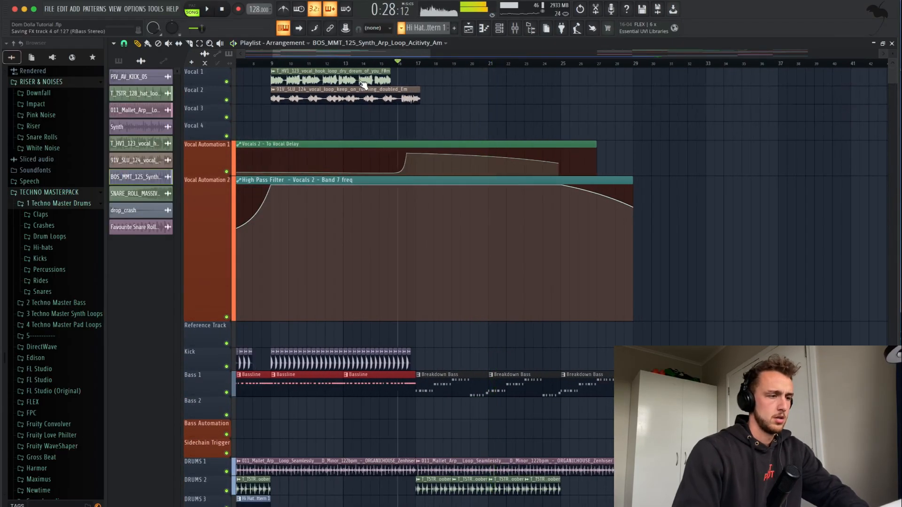
pyautogui.scroll(3, 416, 71)
pyautogui.press('space')
pyautogui.click(423, 77)
pyautogui.press('space')
pyautogui.press('space')
# - Extend the second vocal hook clip on Vocal 1 past bar 25 and move the Vocals 2 – To Vocal Delay automation to start at bar 9
pyautogui.moveTo(425, 144); pyautogui.dragTo(676, 146)
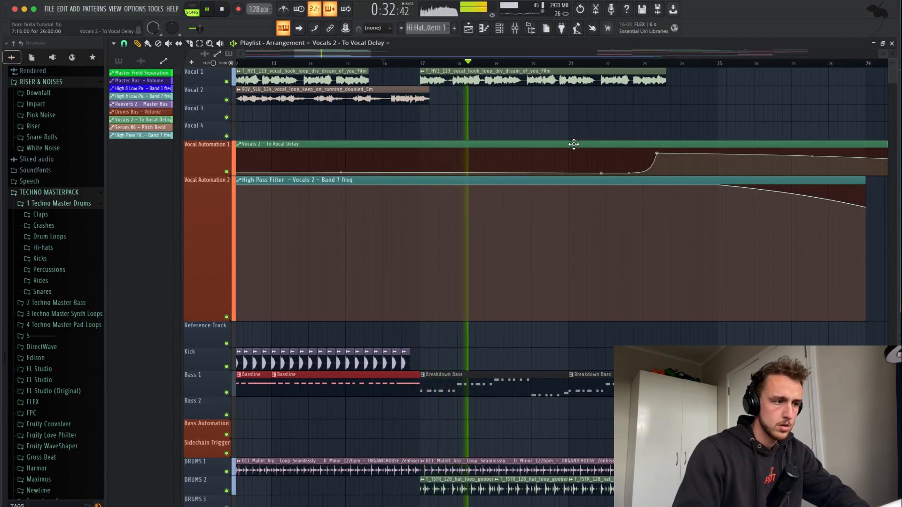
pyautogui.scroll(-2, 584, 142)
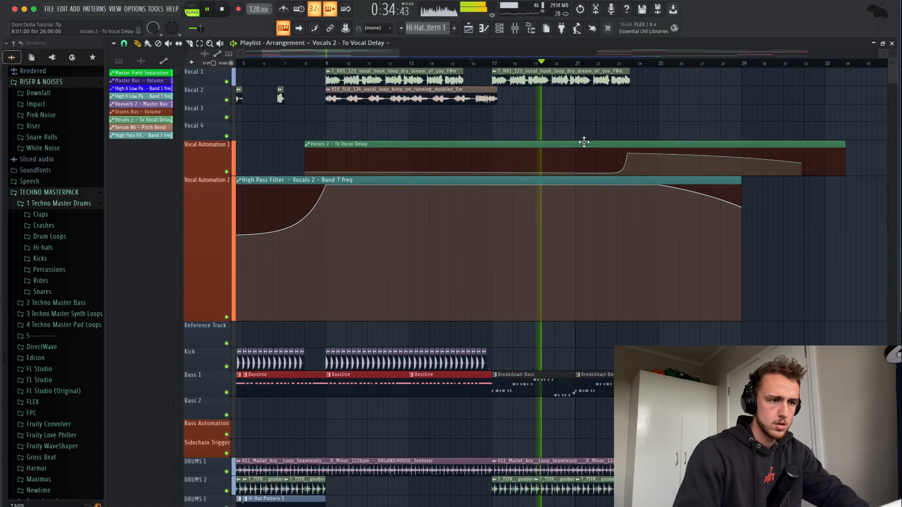
pyautogui.hscroll(3, 584, 142)
pyautogui.scroll(3, 584, 141)
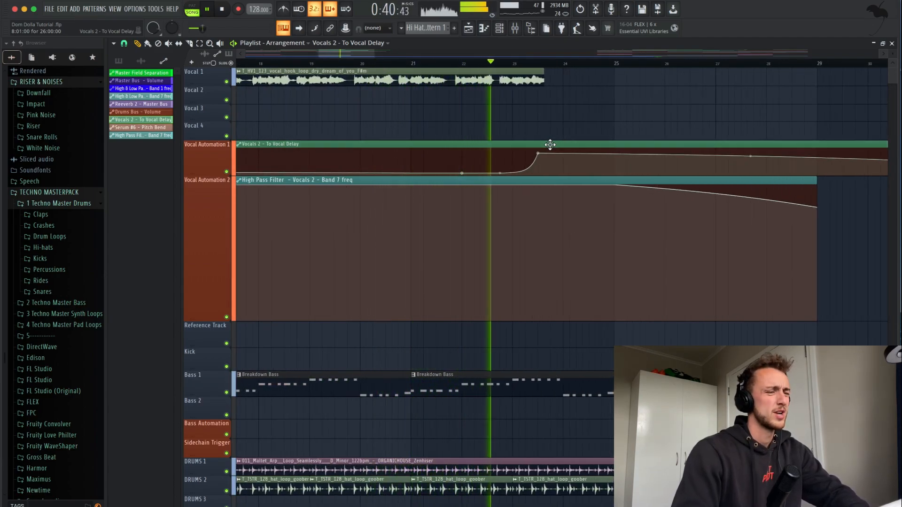
pyautogui.scroll(2, 544, 68)
pyautogui.moveTo(543, 68); pyautogui.dragTo(673, 69)
pyautogui.moveTo(553, 145); pyautogui.dragTo(622, 145)
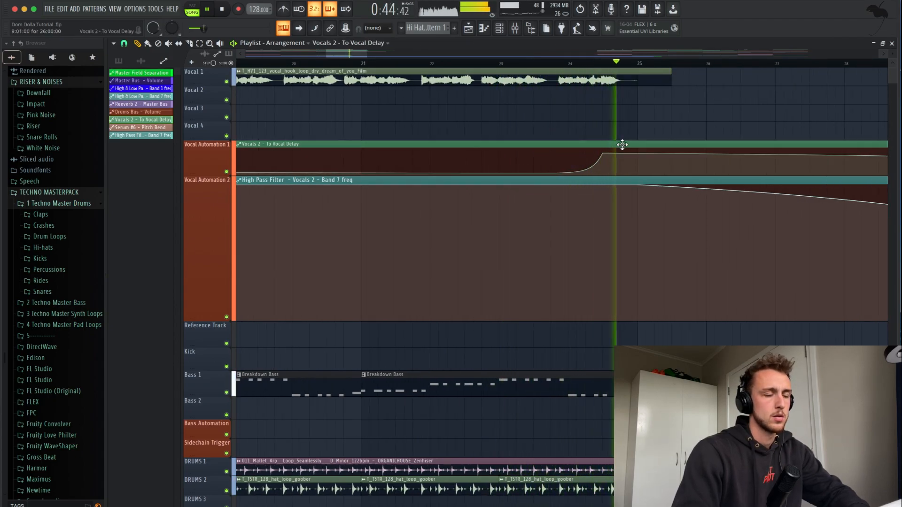
# - Stop playback and duplicate the breakdown's DRUMS 2 hat loops and DRUMS 4 Clap once, filling bars 25 to 33
pyautogui.scroll(-8, 622, 144)
pyautogui.scroll(-4, 622, 145)
pyautogui.scroll(-5, 622, 145)
pyautogui.press('space')
pyautogui.moveTo(472, 229); pyautogui.dragTo(428, 256)
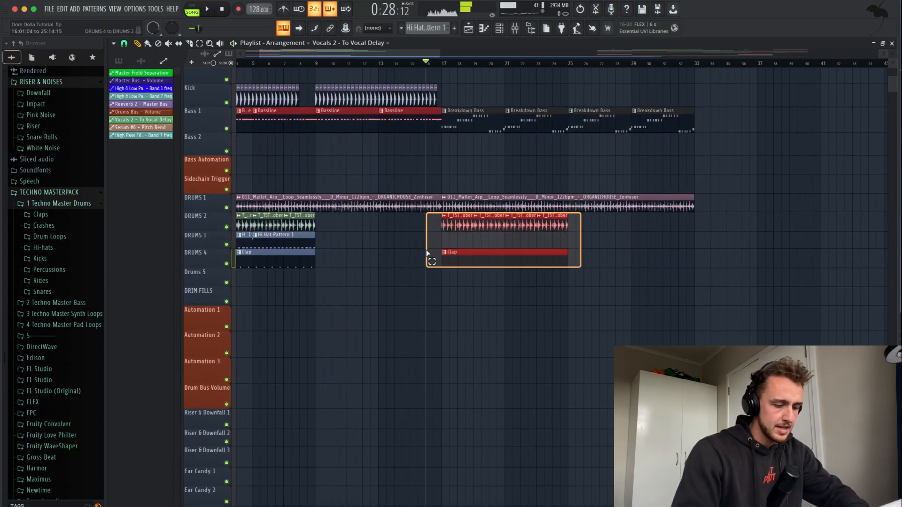
pyautogui.hotkey('ctrl', 'b')
pyautogui.hotkey('ctrl', 'b')
pyautogui.hotkey('ctrl', 'z')
pyautogui.scroll(2, 602, 230)
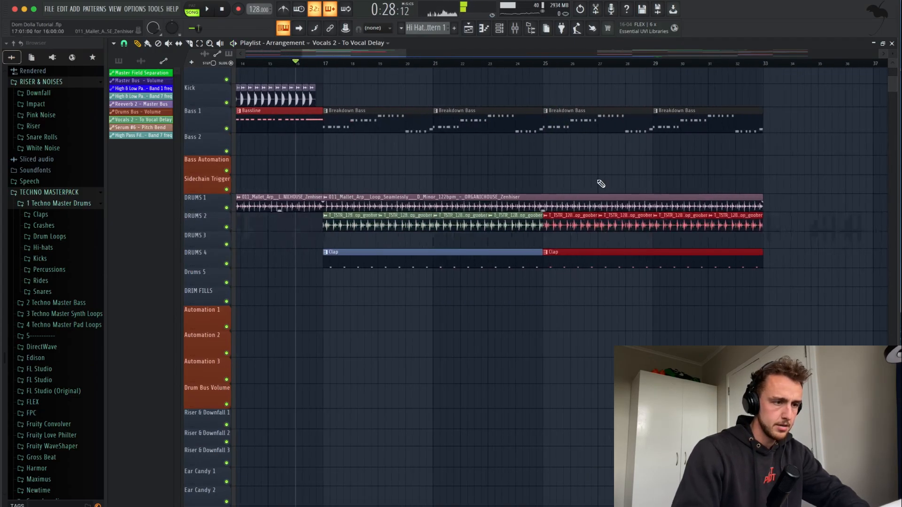
# - Copy the kick section that starts at bar 9 to bar 25 on the Kick track and play it back
pyautogui.scroll(8, 531, 209)
pyautogui.scroll(-3, 531, 210)
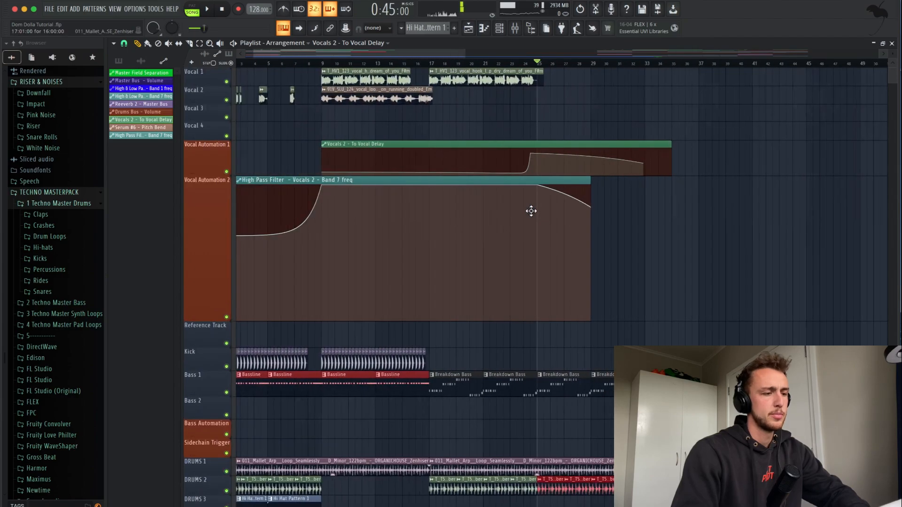
pyautogui.scroll(1, 475, 308)
pyautogui.moveTo(399, 331); pyautogui.dragTo(310, 331)
pyautogui.hotkey('ctrl', 'v')
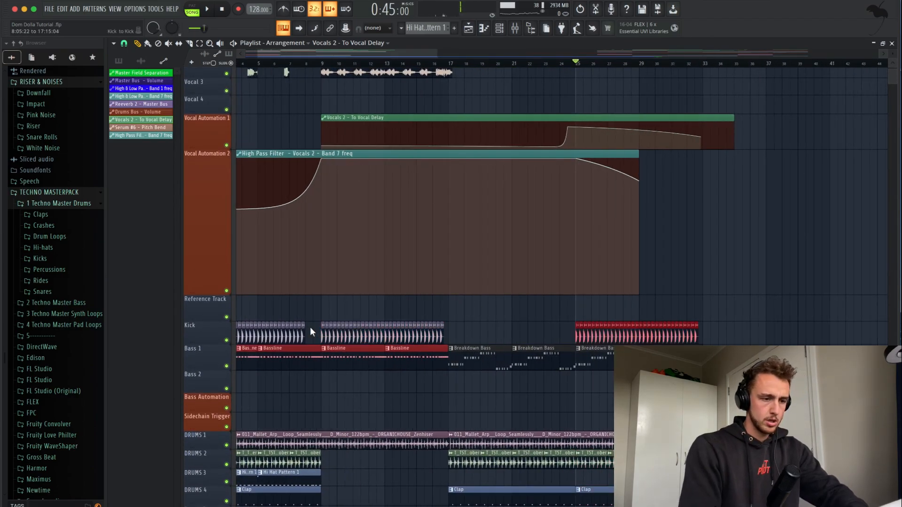
pyautogui.press('space')
pyautogui.scroll(3, 554, 281)
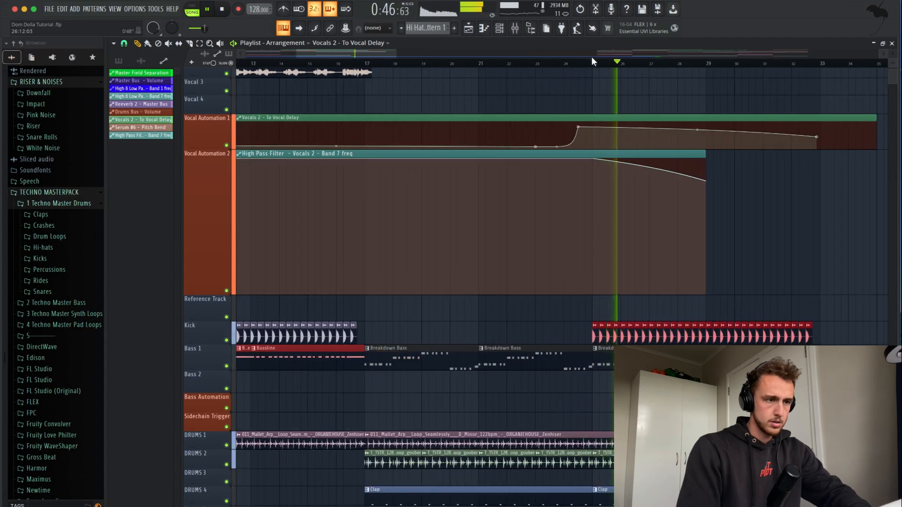
# - Shape the Master High Pass Filter automation to jump up at bar 25, curve upward until bar 33, and drop back down there
pyautogui.scroll(8, 602, 426)
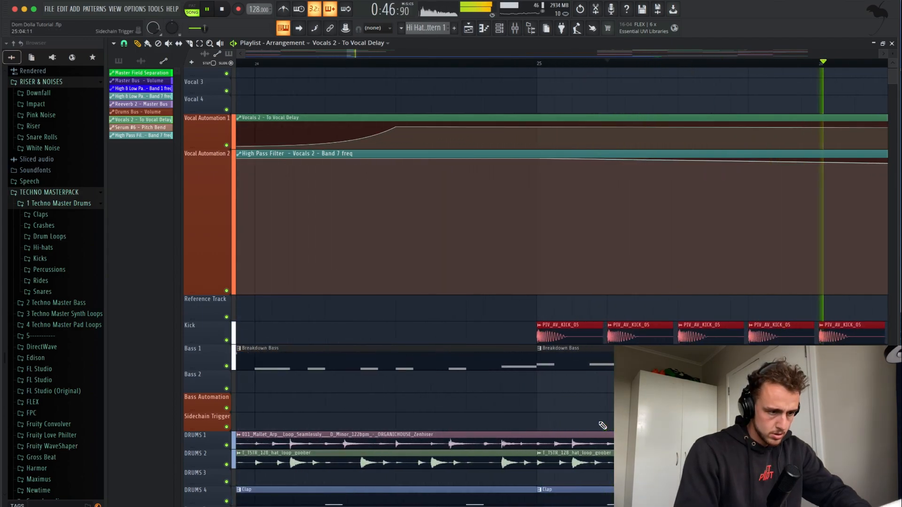
pyautogui.scroll(4, 602, 425)
pyautogui.scroll(-10, 602, 426)
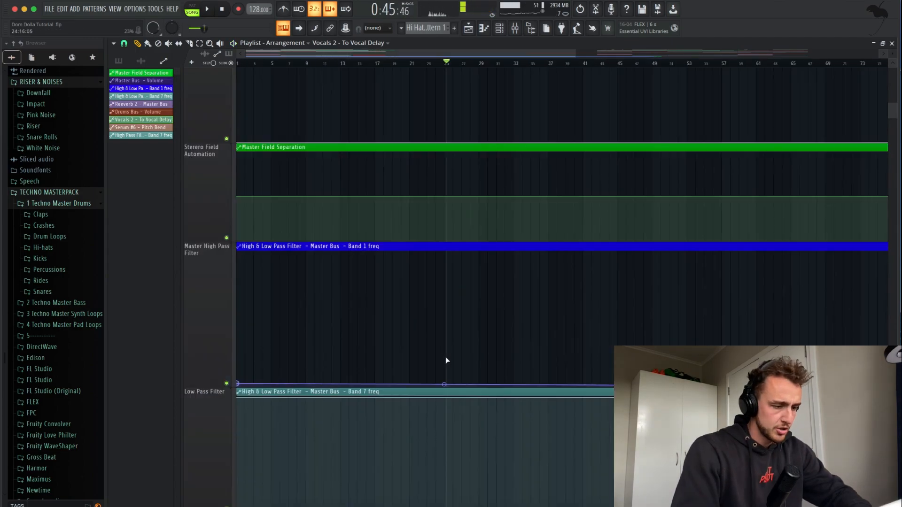
pyautogui.moveTo(443, 381)
pyautogui.mouseDown()
pyautogui.moveTo(446, 372)
pyautogui.moveTo(444, 384)
pyautogui.mouseUp()
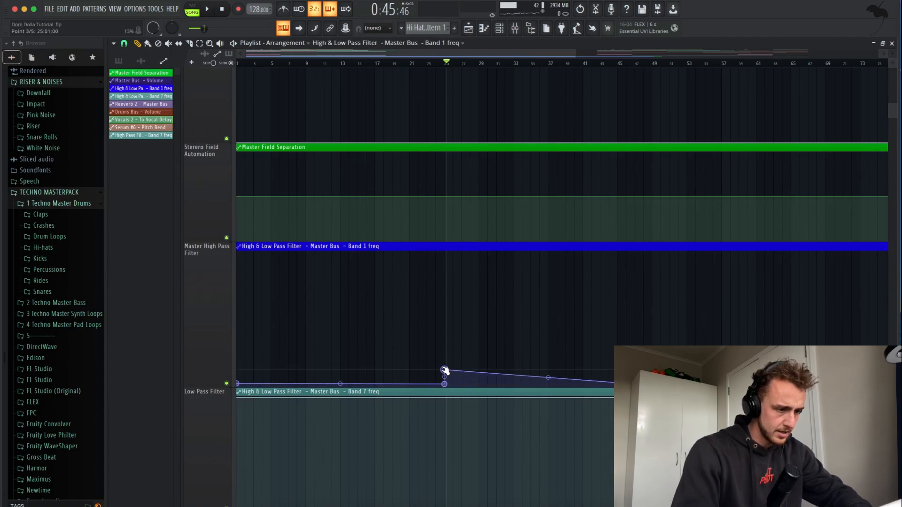
pyautogui.moveTo(444, 370); pyautogui.dragTo(445, 373)
pyautogui.press('space')
pyautogui.click(514, 358)
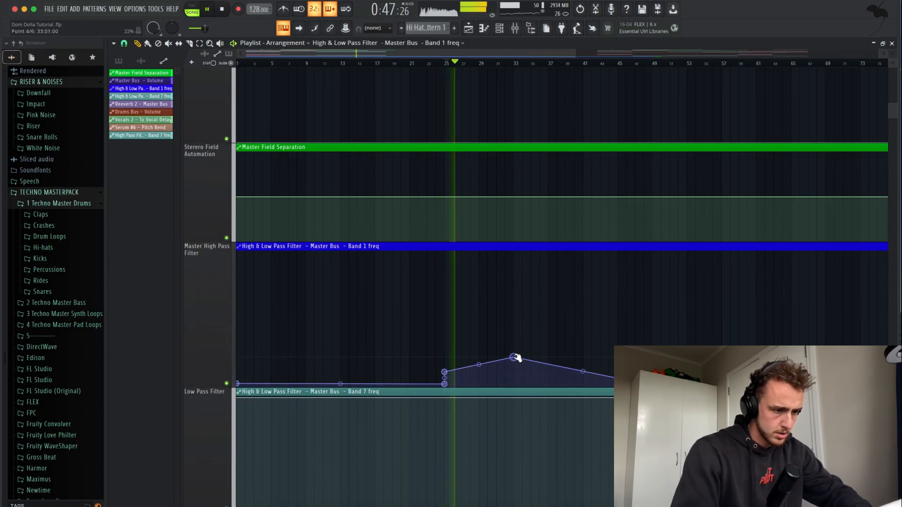
pyautogui.moveTo(516, 356); pyautogui.dragTo(515, 379)
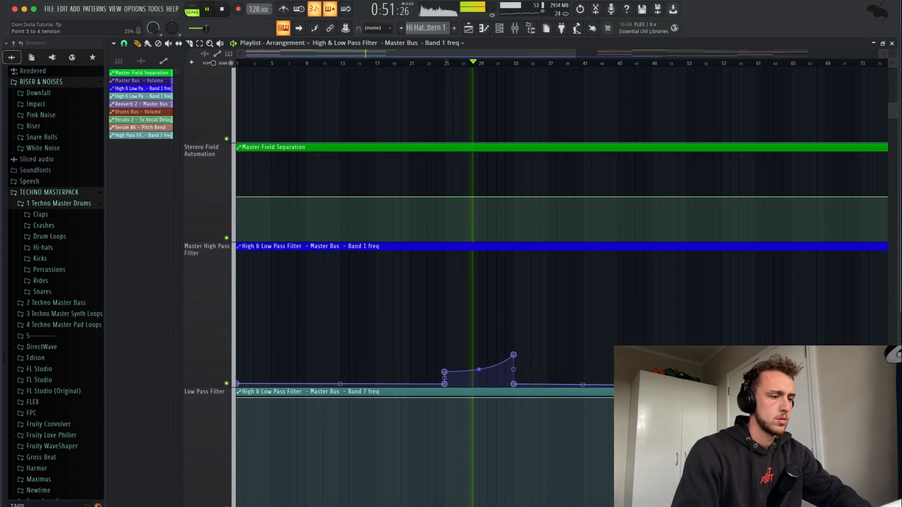
# - Draw a Master Reverb automation curve rising from zero at bar 25 to about 29% at bar 33, then dropping straight back down
pyautogui.scroll(5, 467, 319)
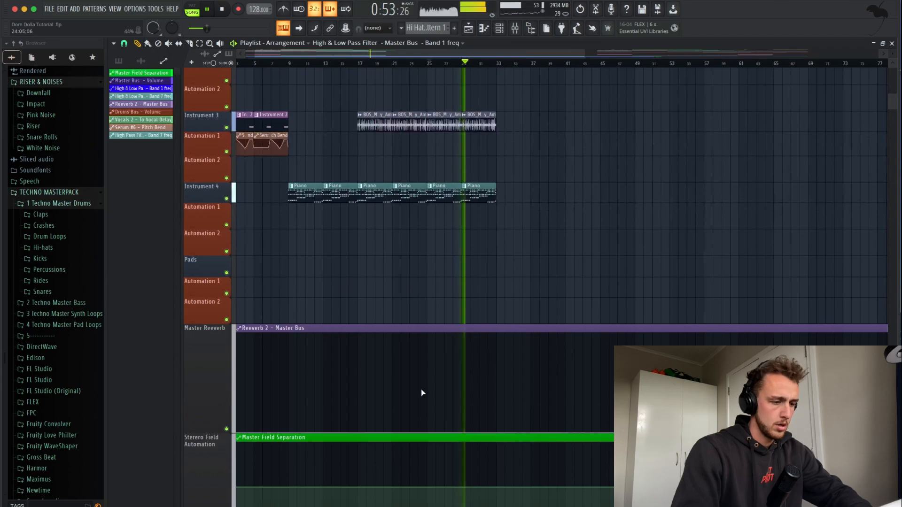
pyautogui.moveTo(427, 408); pyautogui.dragTo(431, 504)
pyautogui.rightClick(496, 405)
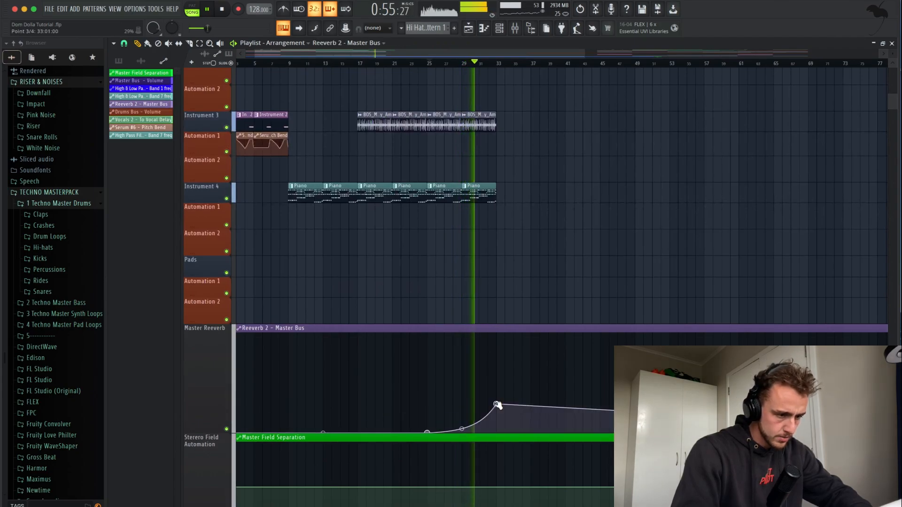
pyautogui.moveTo(502, 413); pyautogui.dragTo(475, 493)
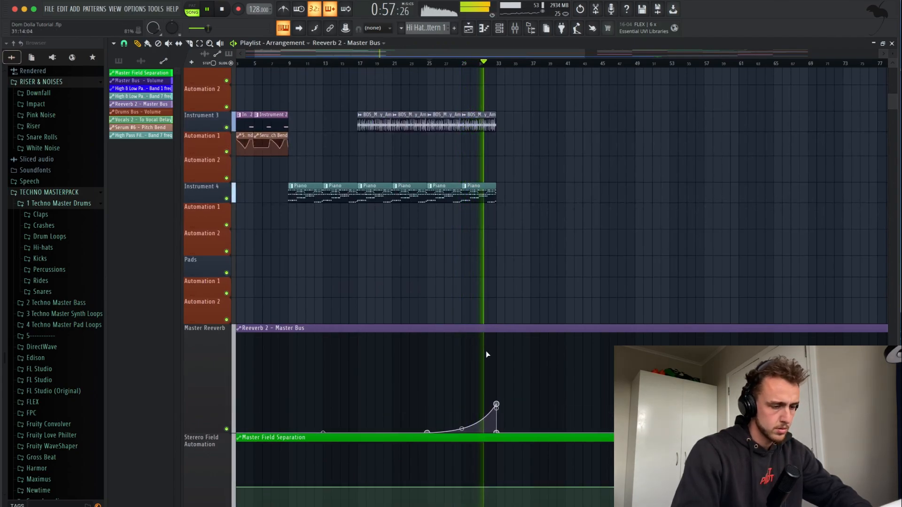
pyautogui.moveTo(459, 428); pyautogui.dragTo(462, 428)
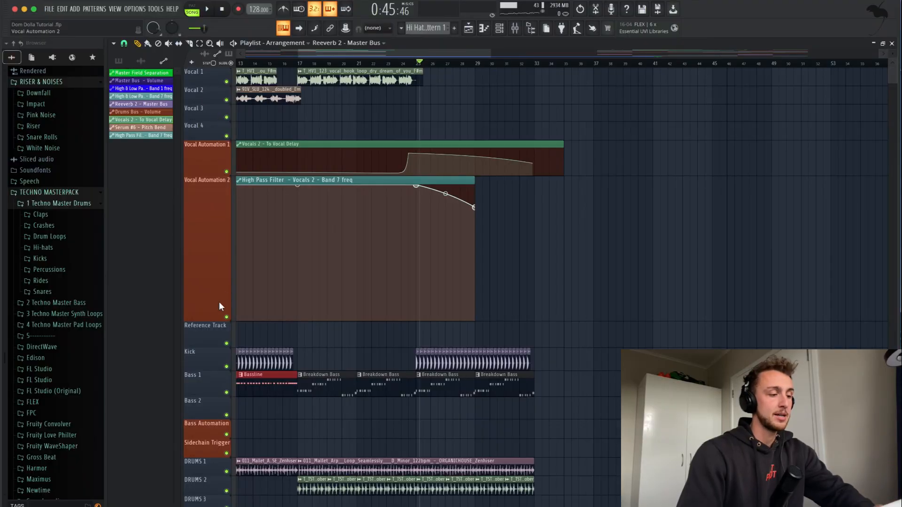
# - Reduce the height of the Vocal Automation 2 track and review the arrangement down to the master automation lanes
pyautogui.moveTo(210, 318); pyautogui.dragTo(207, 215)
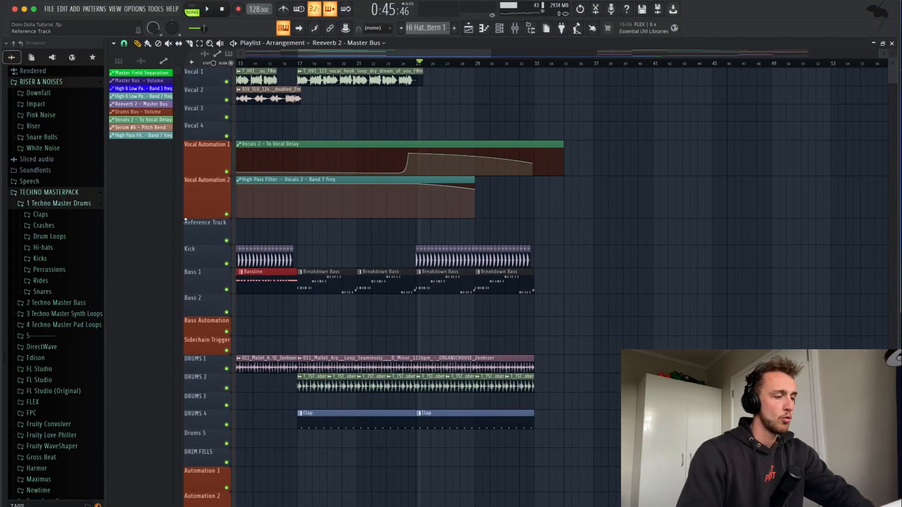
pyautogui.scroll(-3, 185, 220)
pyautogui.scroll(-7, 234, 309)
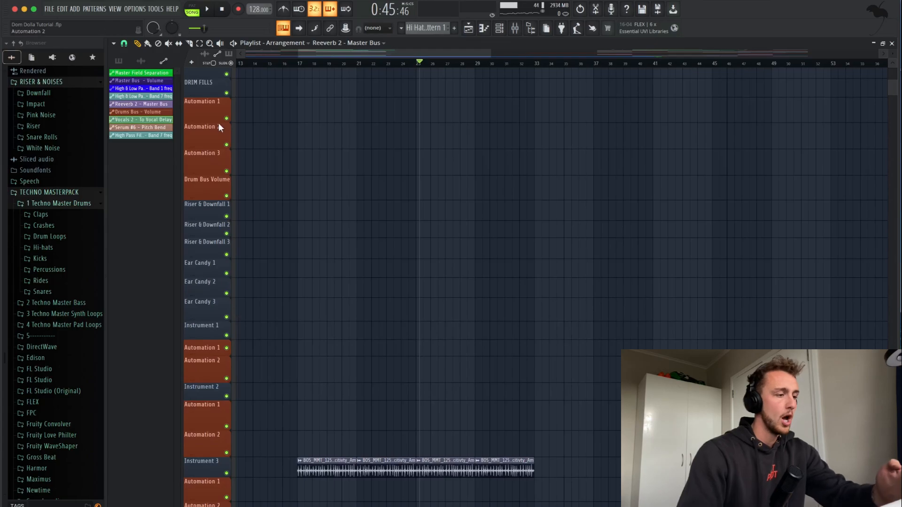
pyautogui.scroll(-10, 352, 313)
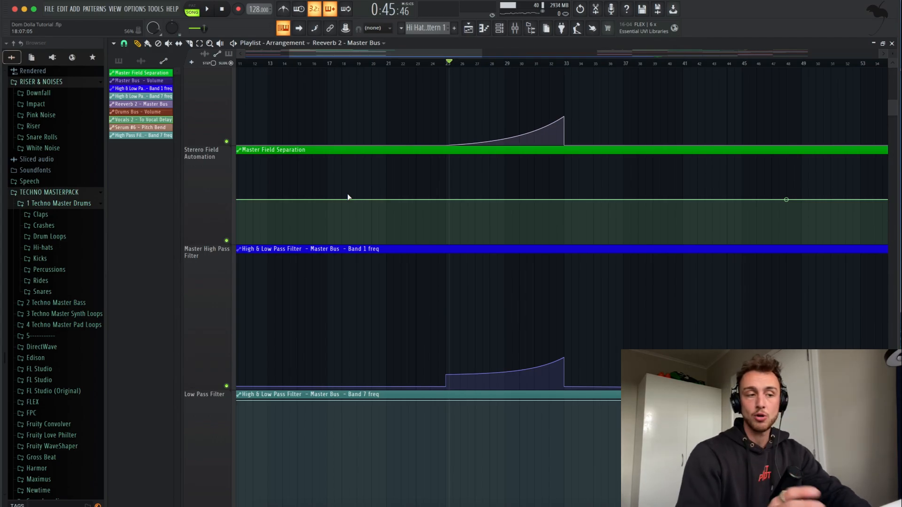
# - Open the mixer to examine its channel layout and the High Pass Filter EQ on Vocals 1, and close the EQ
pyautogui.click(516, 31)
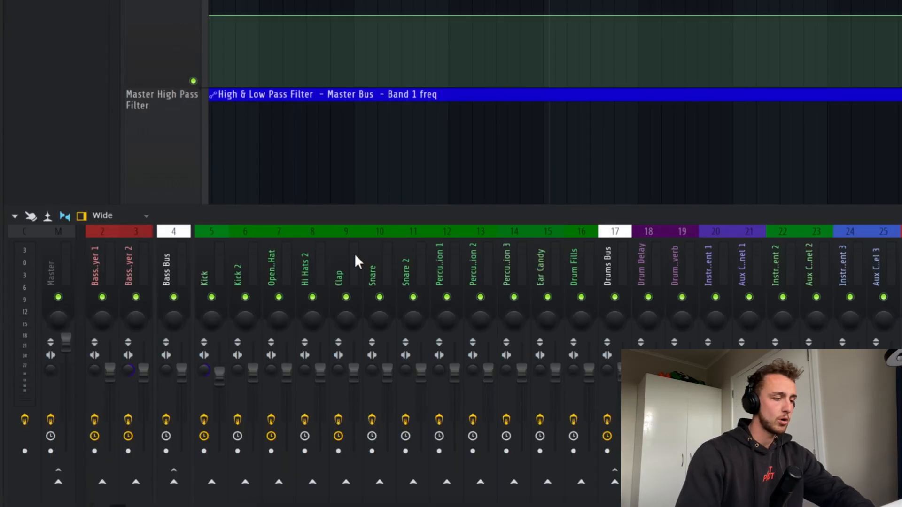
pyautogui.scroll(-5, 328, 353)
pyautogui.scroll(-5, 355, 253)
pyautogui.scroll(5, 354, 252)
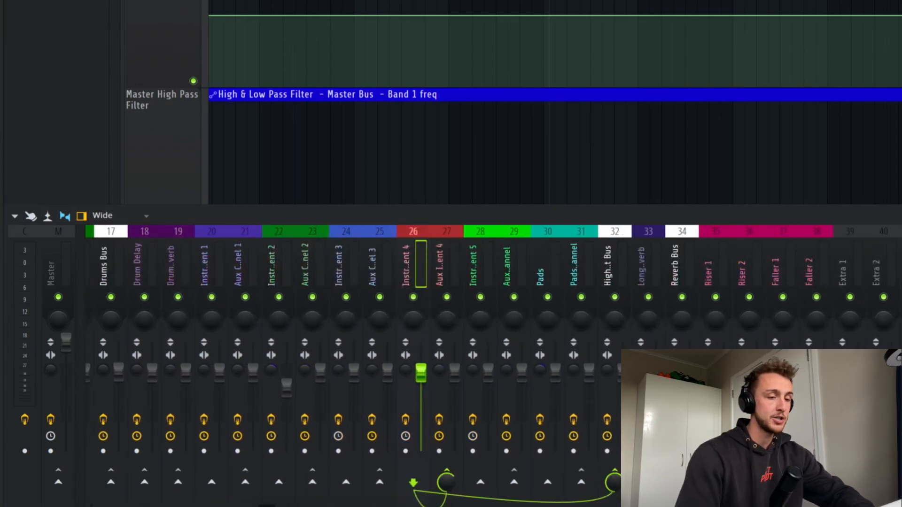
pyautogui.click(826, 361)
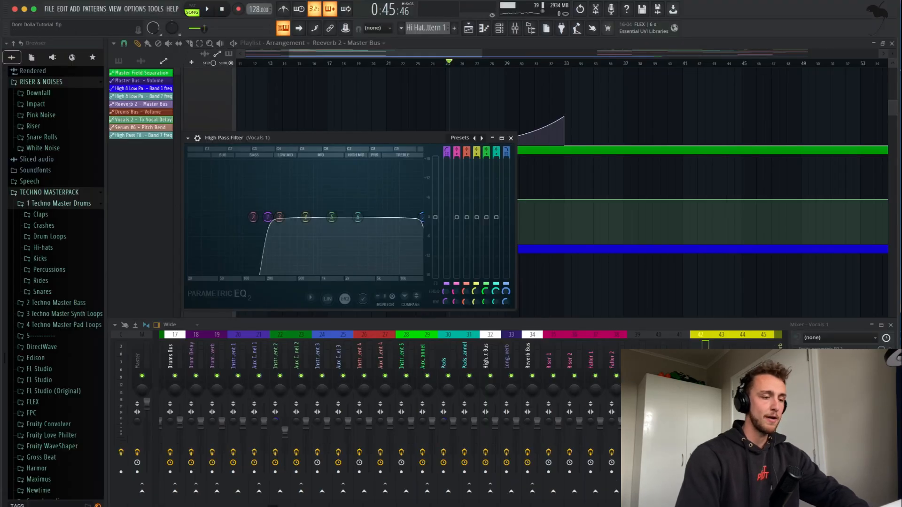
pyautogui.press('Escape')
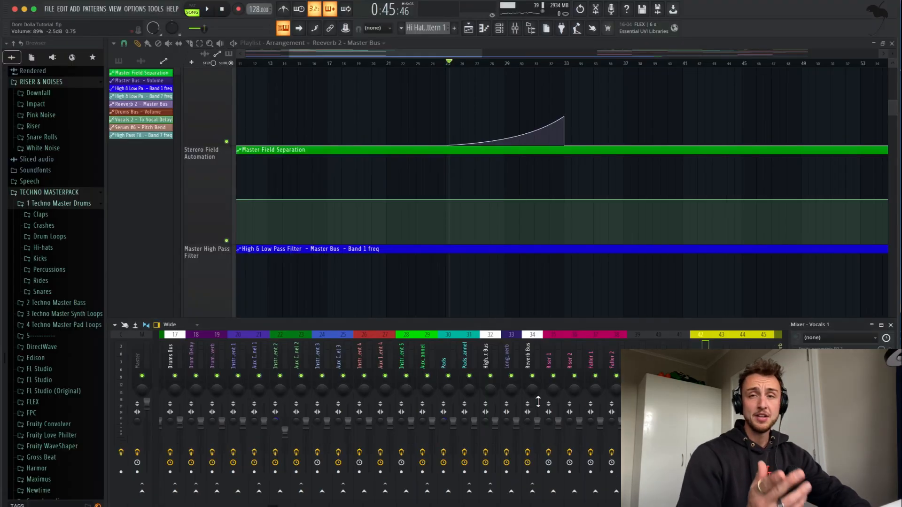